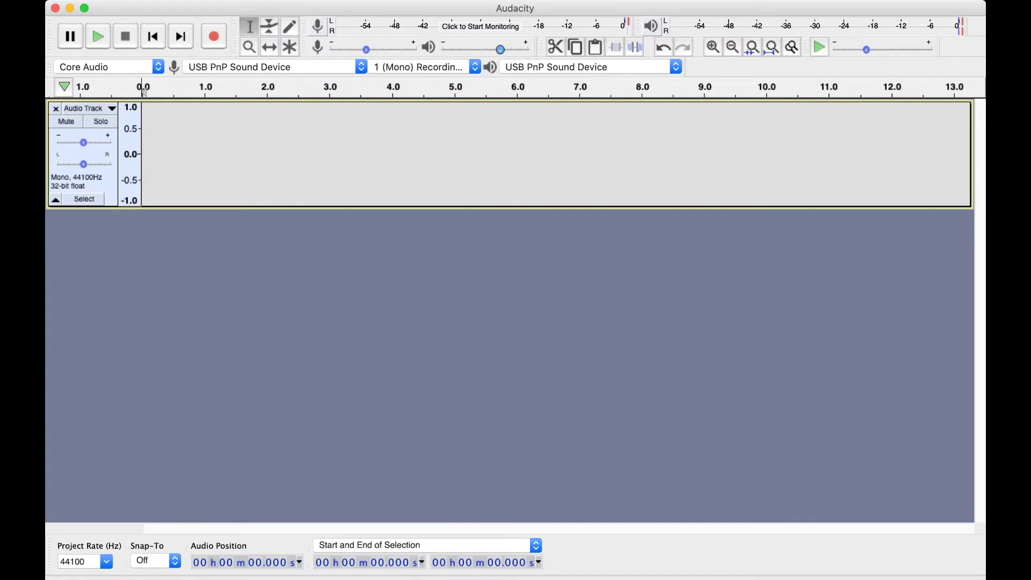
Record a short test take with the playback volume at minimum and the recording volume at maximum
drag(500, 49, 443, 49)
mouse_move(443, 49)
mouse_down()
mouse_move(503, 48)
mouse_move(442, 49)
mouse_up()
drag(367, 50, 416, 49)
key(r)
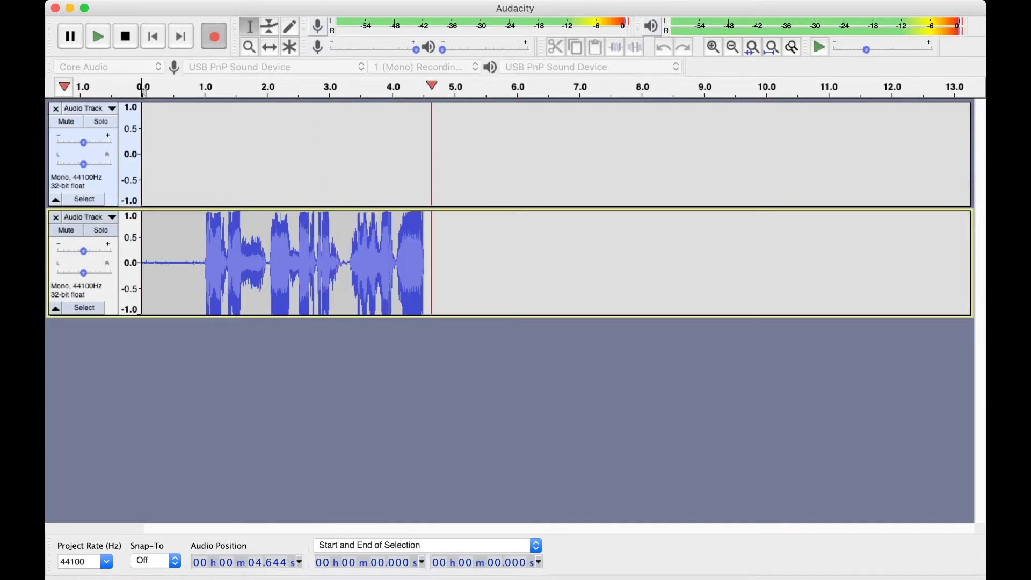
key(space)
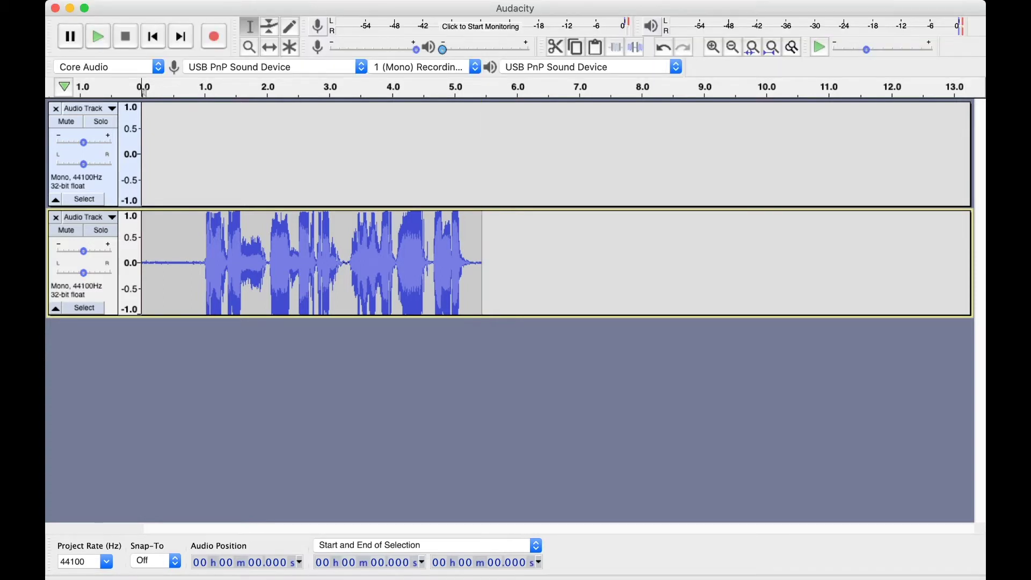
Raise the playback volume to just above half and play back the test take from about 0.7 s
drag(442, 49, 492, 49)
click(190, 263)
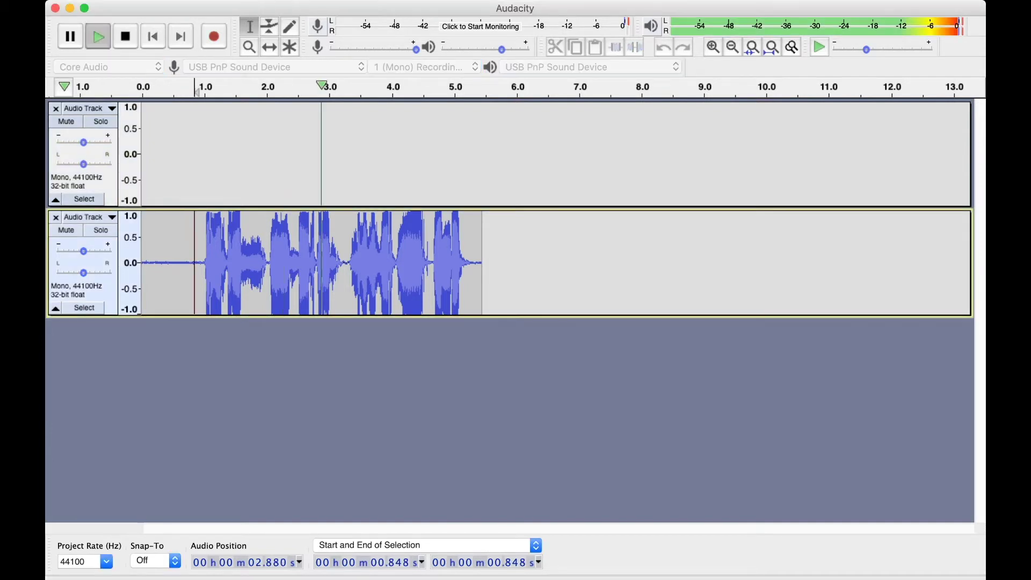
key(p)
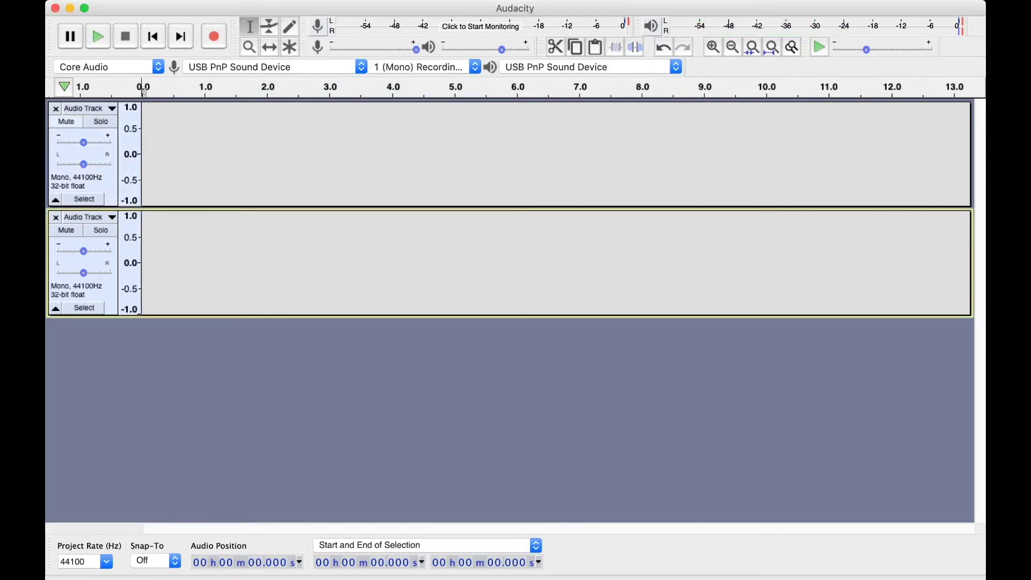
Delete both audio tracks to empty the project
click(56, 217)
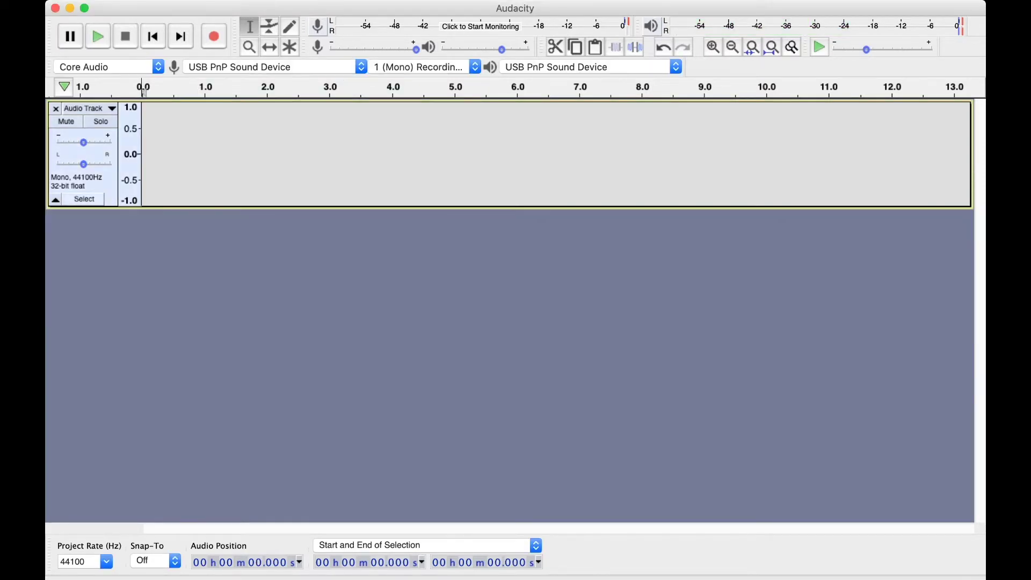
click(56, 109)
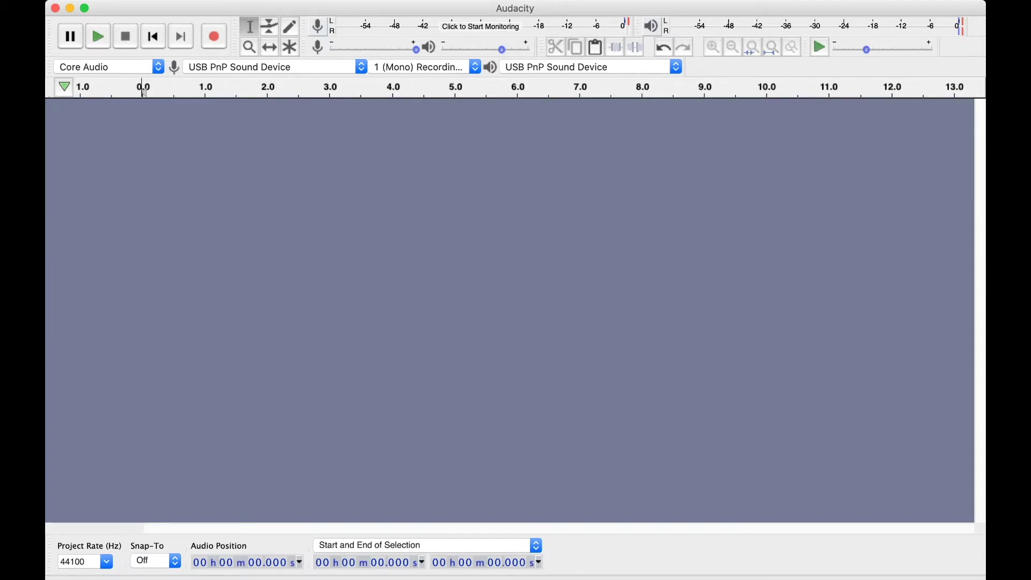
Record a new voice take with the playback volume at minimum and the recording volume just below half
drag(501, 49, 443, 49)
drag(417, 49, 365, 49)
click(214, 36)
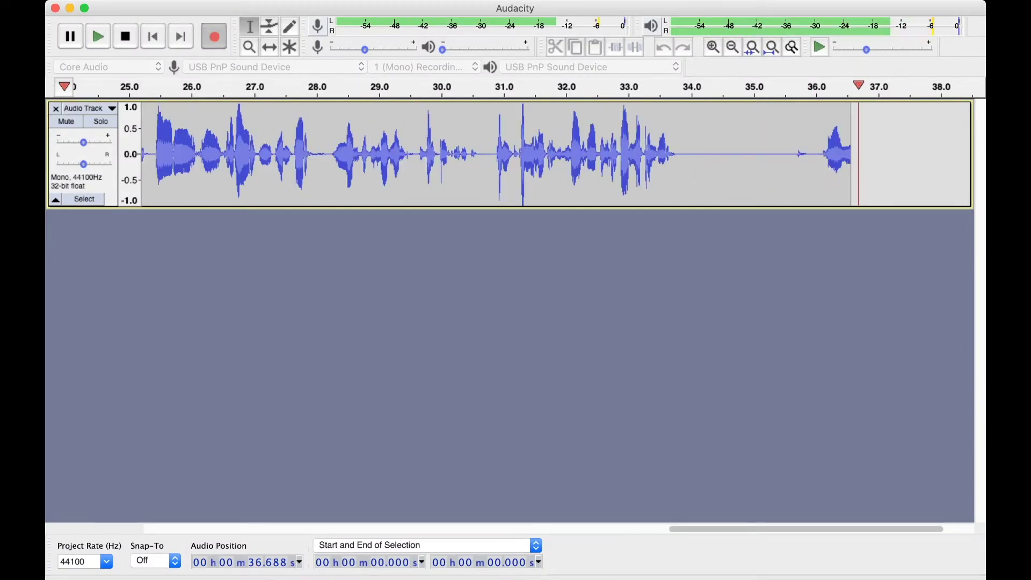
key(space)
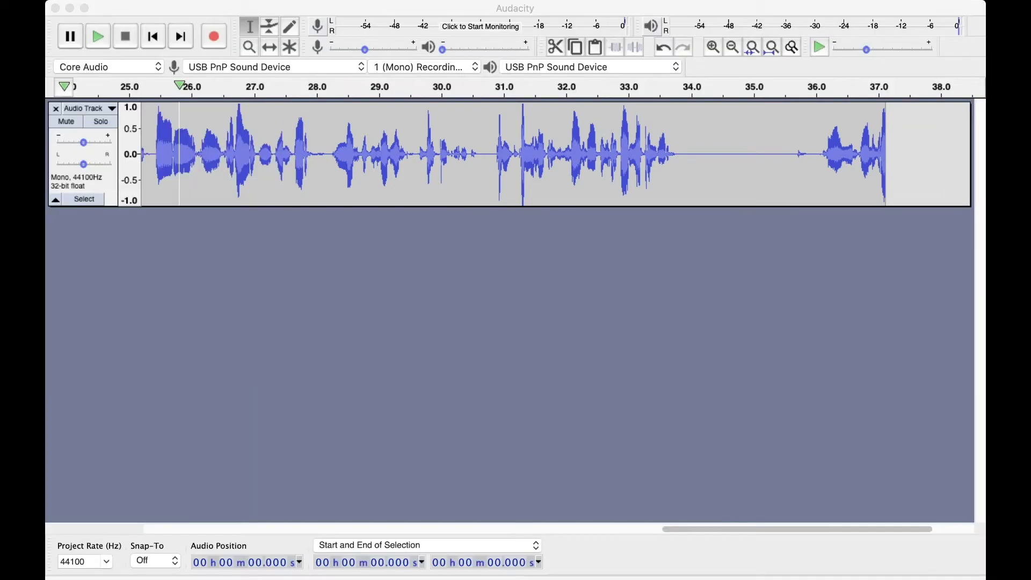
Play back the recorded voice track and stop the playback
key(super+Tab)
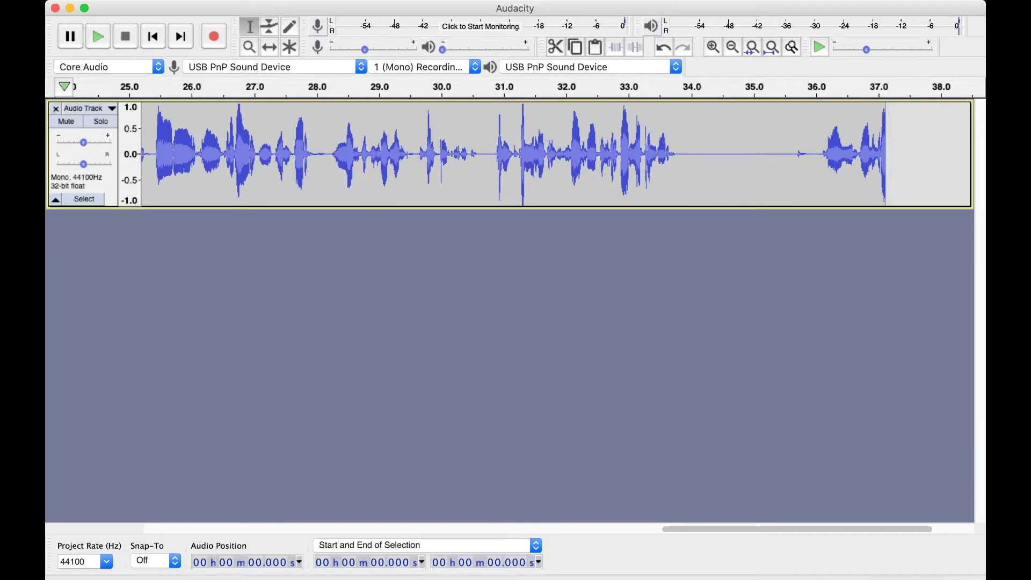
key(space)
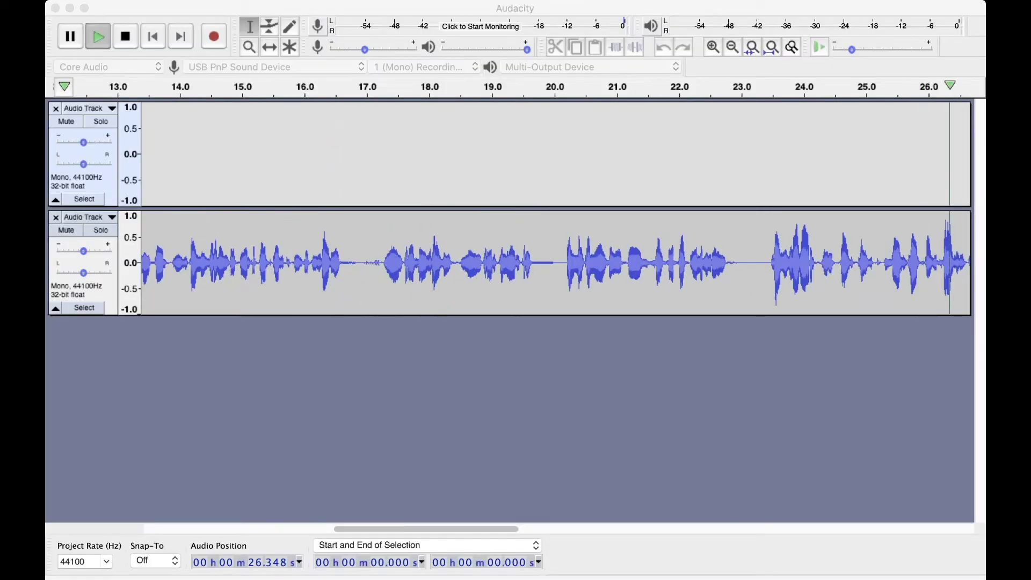
key(super+Tab)
key(space)
key(space)
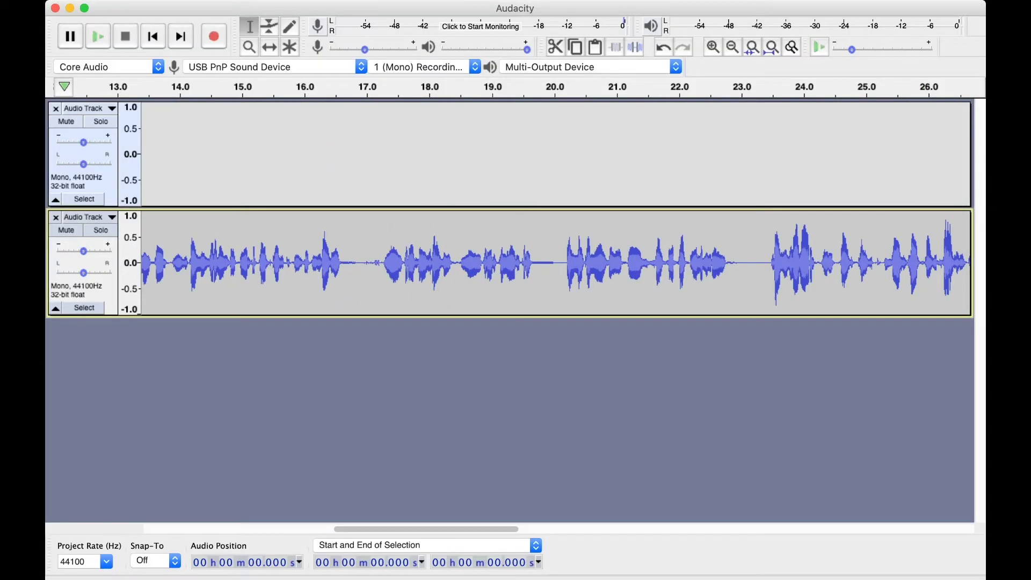
key(super+Tab)
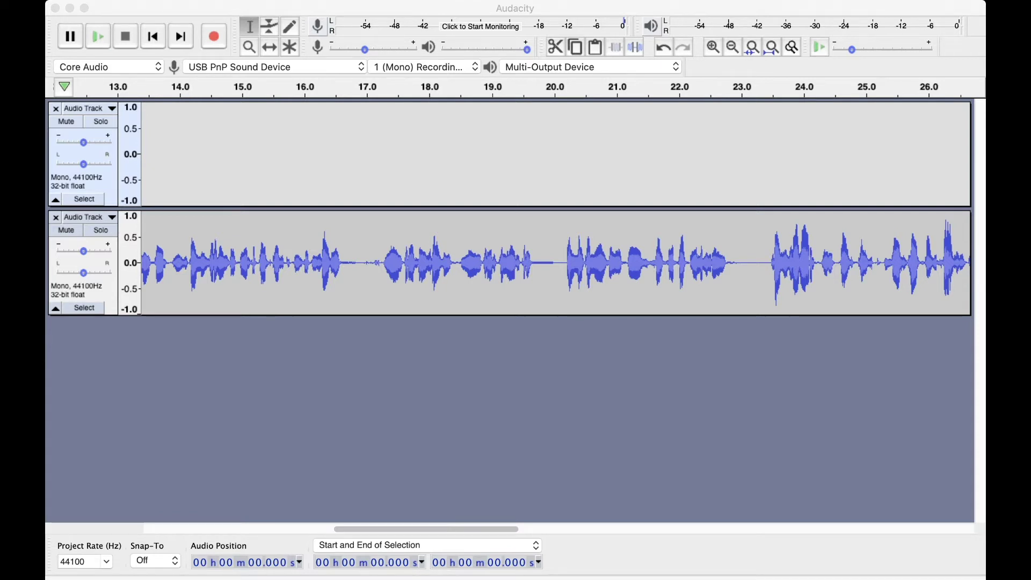
key(super+Tab)
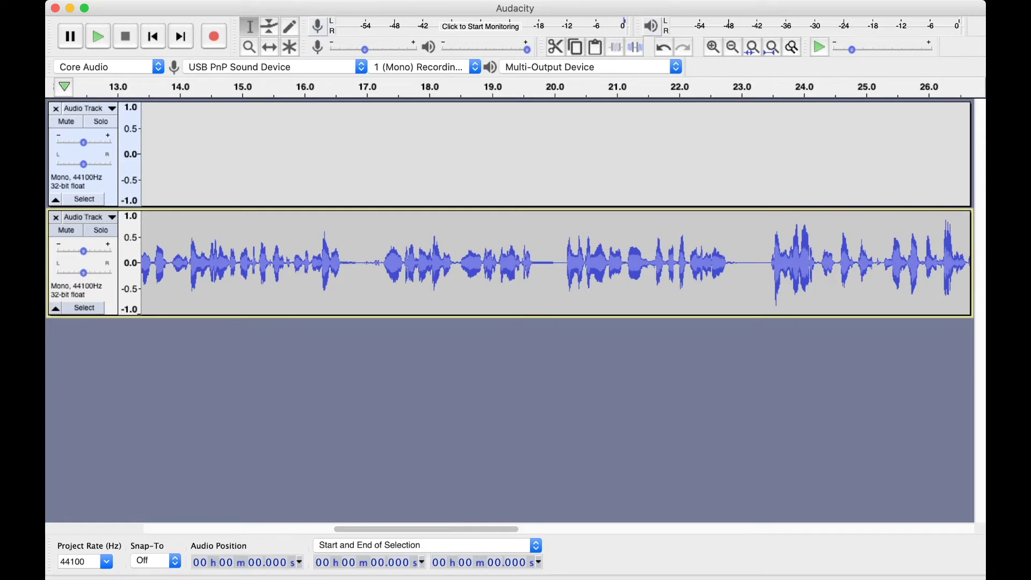
key(super+Tab)
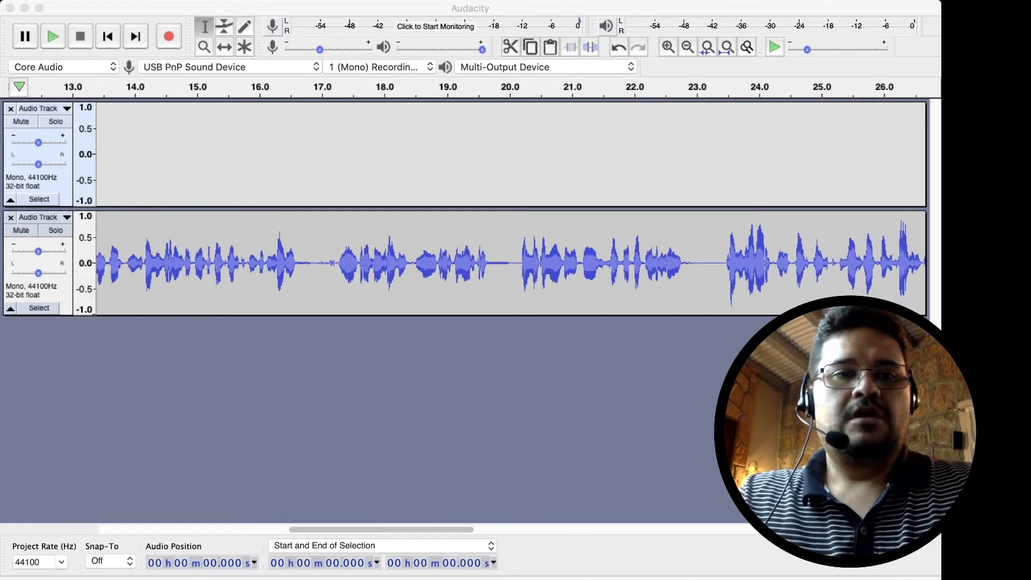
Delete the empty track above the voice recording and play the remaining track
key(super+Tab)
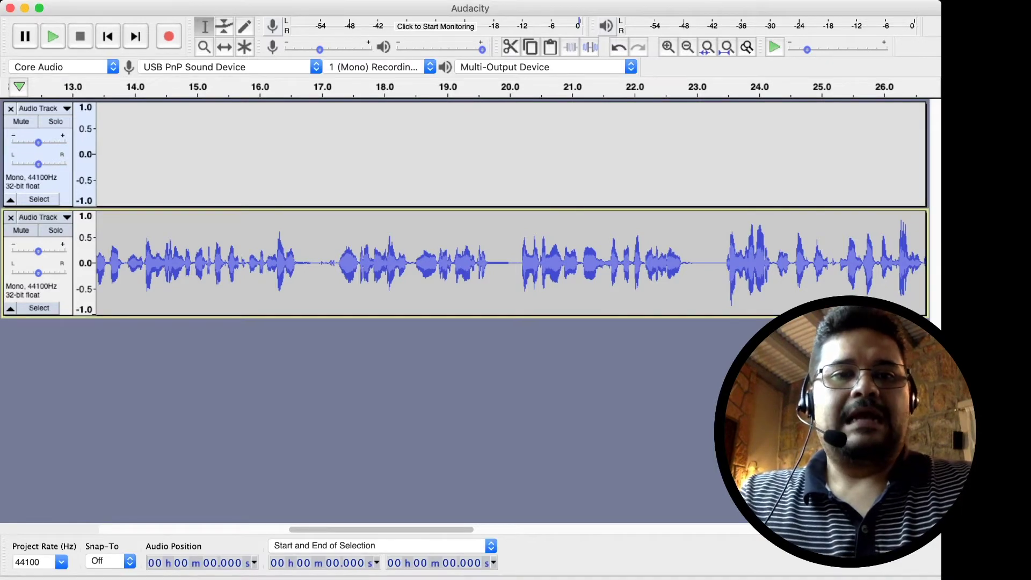
click(10, 109)
key(space)
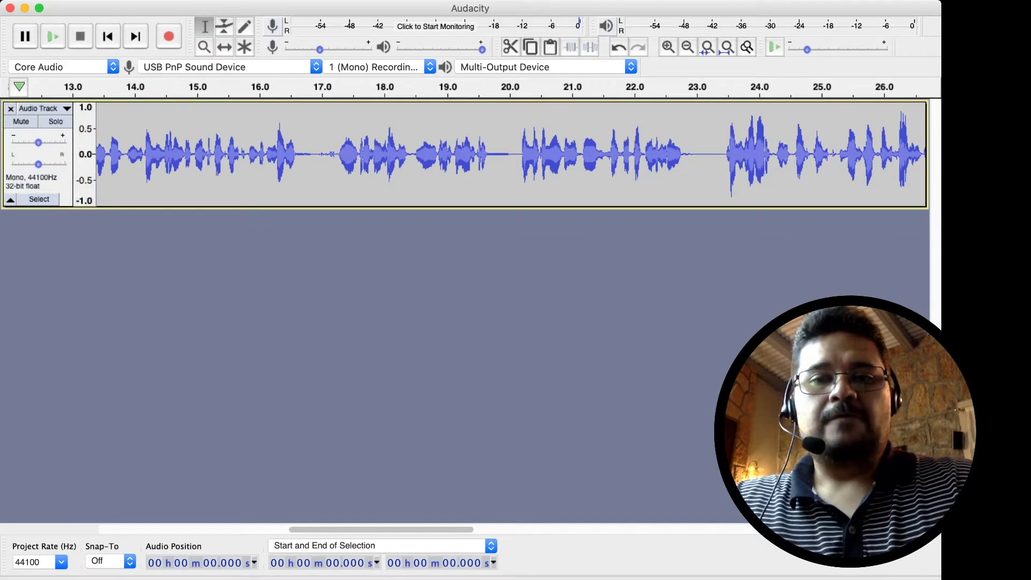
Switch to the YouTube Audio Library in the browser and preview the songs Loop-Caught, 2 Hearts and Good Times
key(super+Tab)
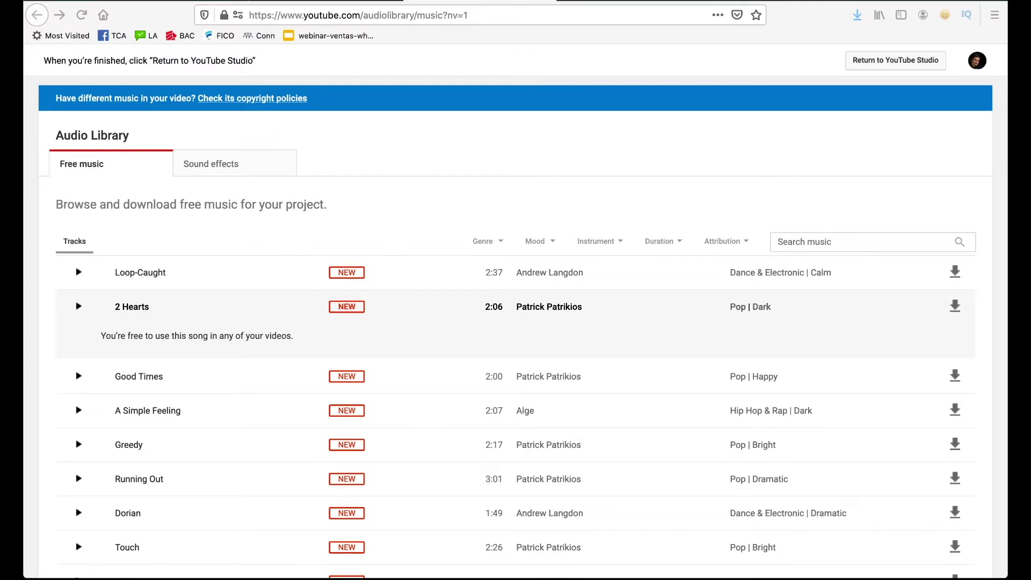
click(93, 281)
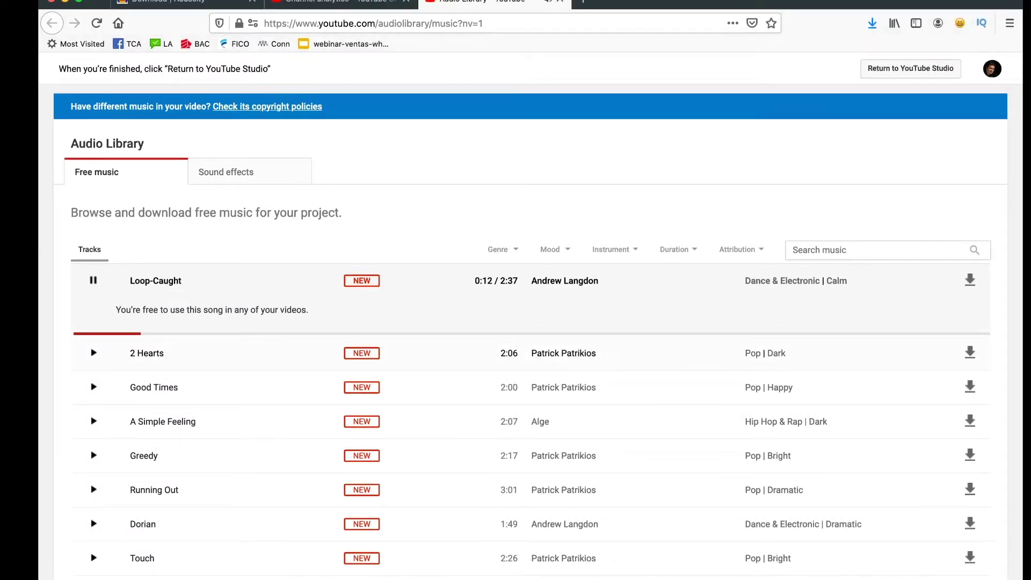
click(93, 353)
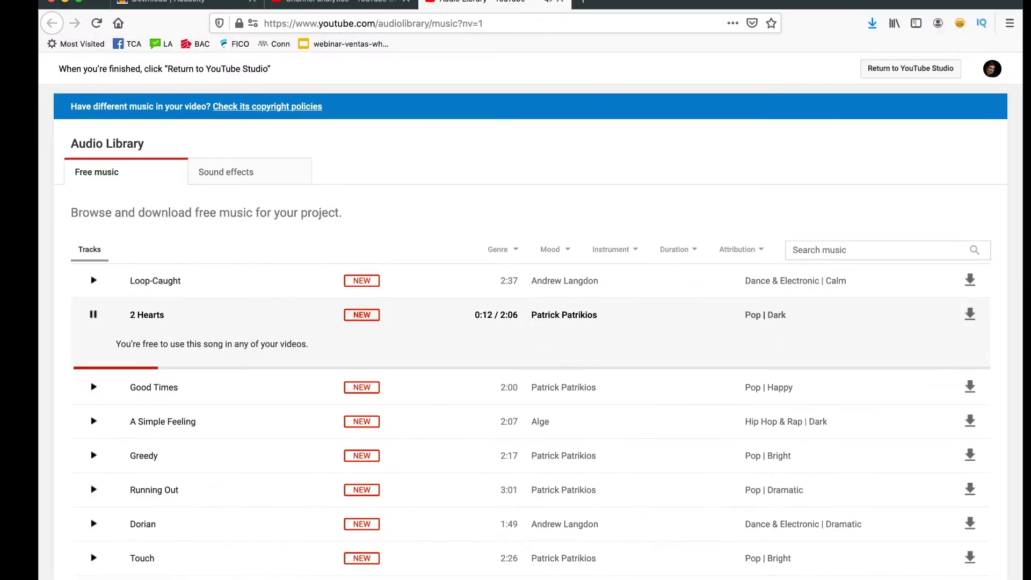
click(94, 387)
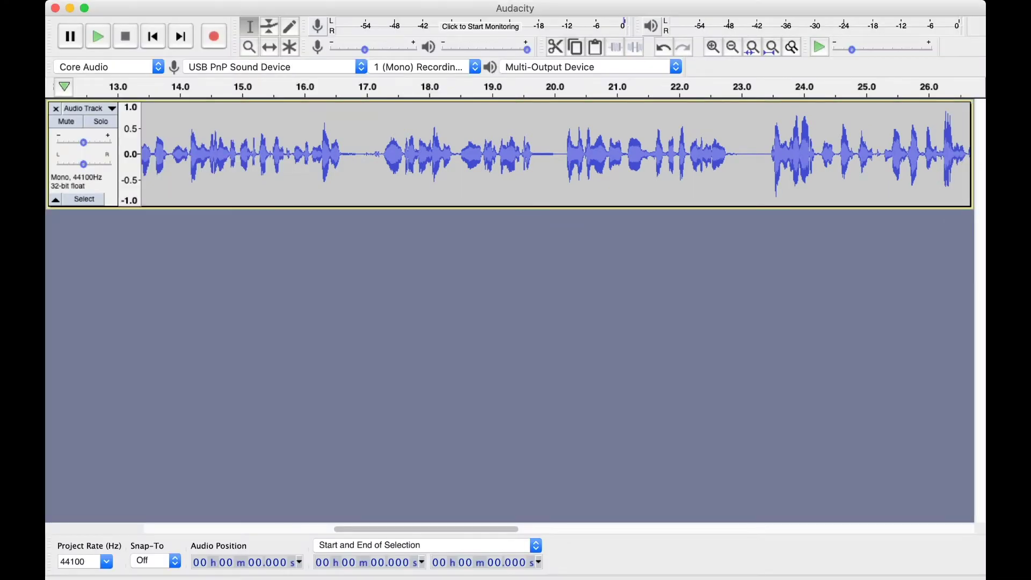
Return to Audacity and import the Good_Times music as a stereo track below the voice recording
key(super)
key(super+Tab)
key(super+Tab)
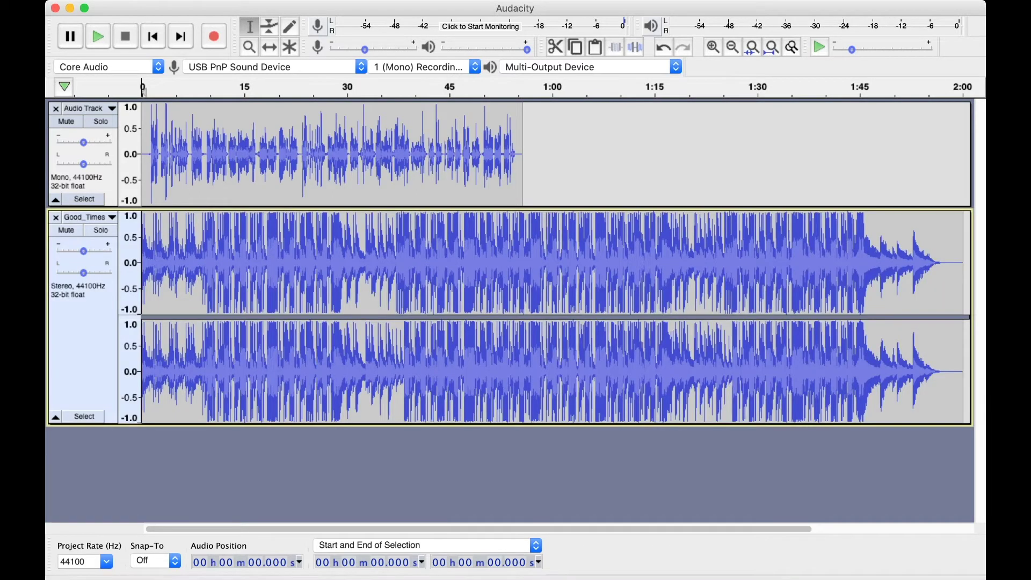
key(super)
key(super+Tab)
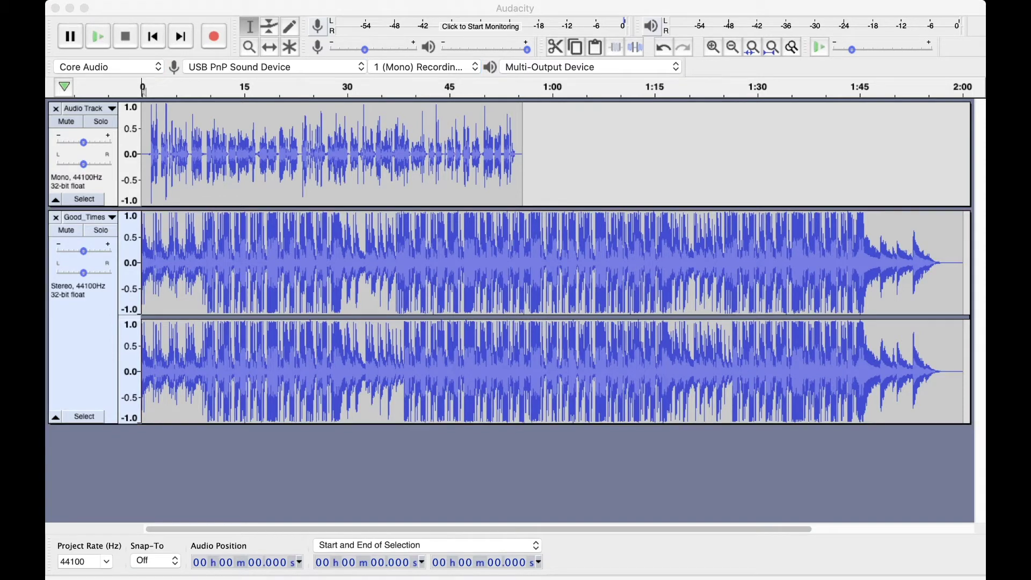
key(super+Tab)
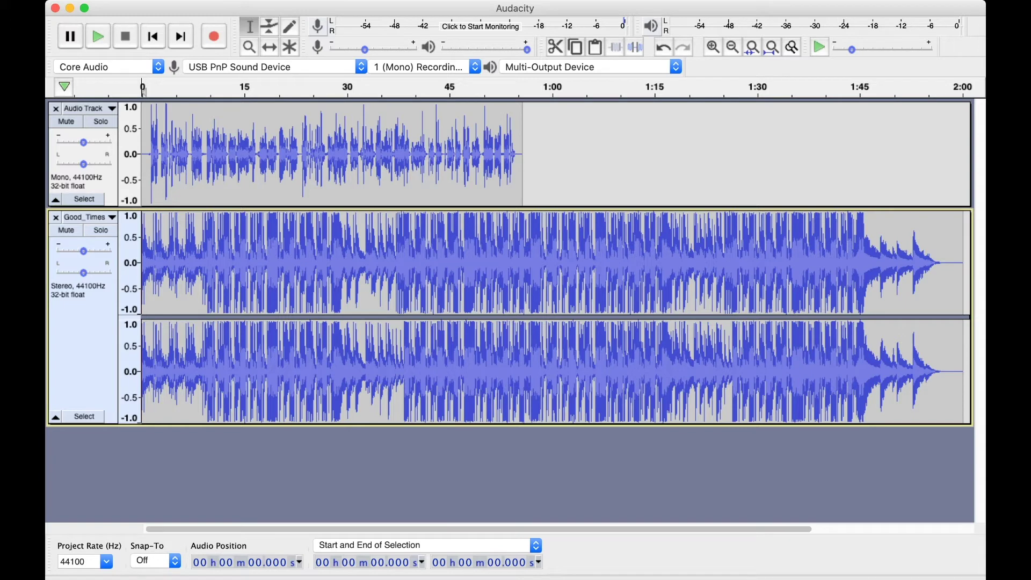
Play the voice and Good_Times tracks together from the beginning to check the balance
key(Home)
key(space)
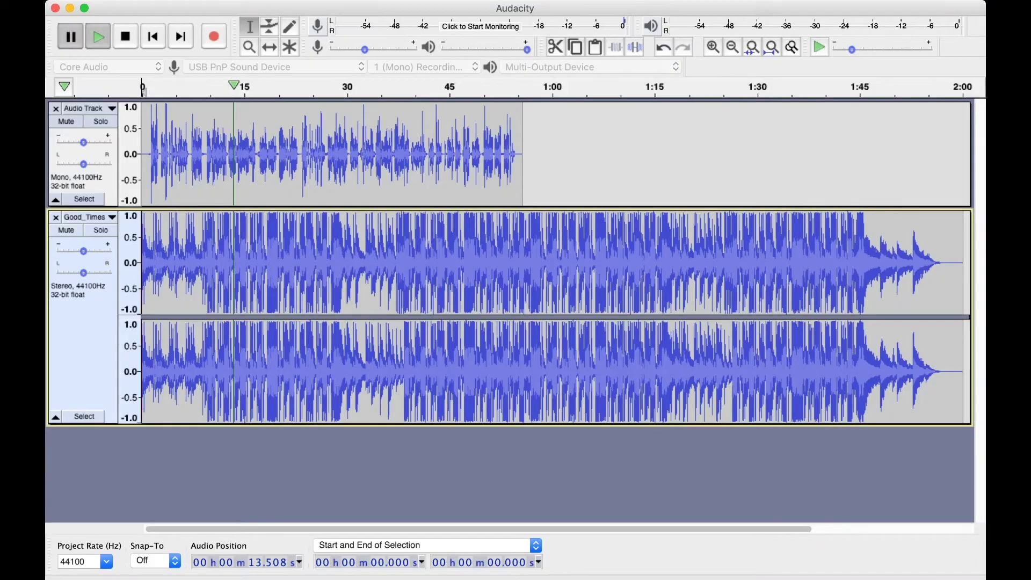
key(space)
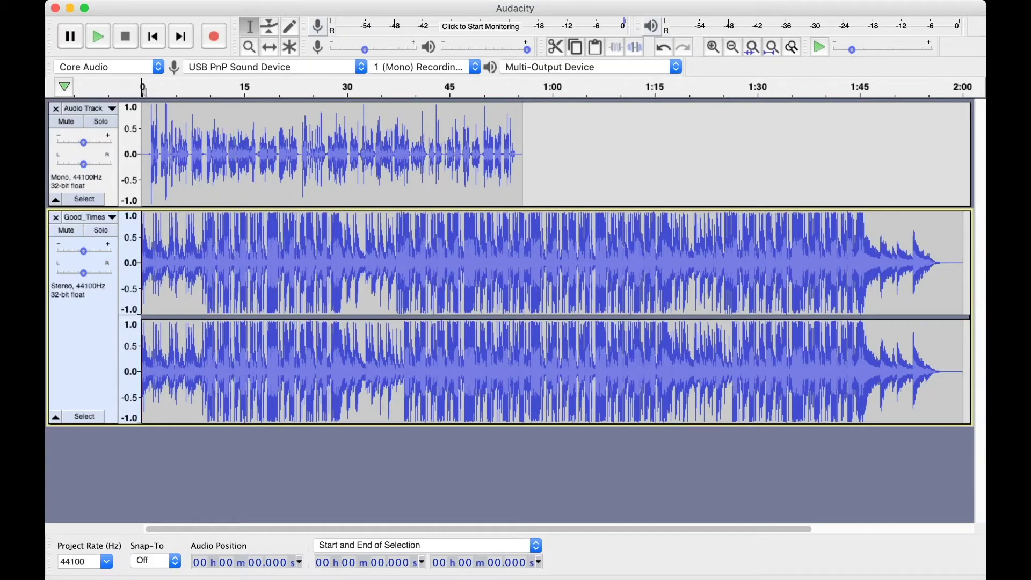
Lower the gain of the Good_Times track slightly while the mix plays from the start, pausing playback at about 27 s
key(space)
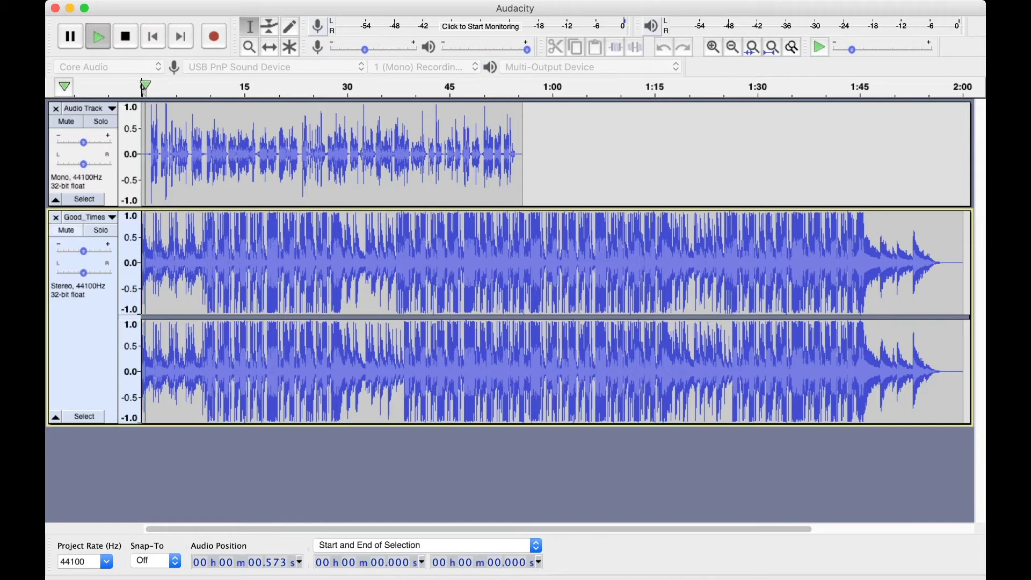
drag(84, 251, 78, 251)
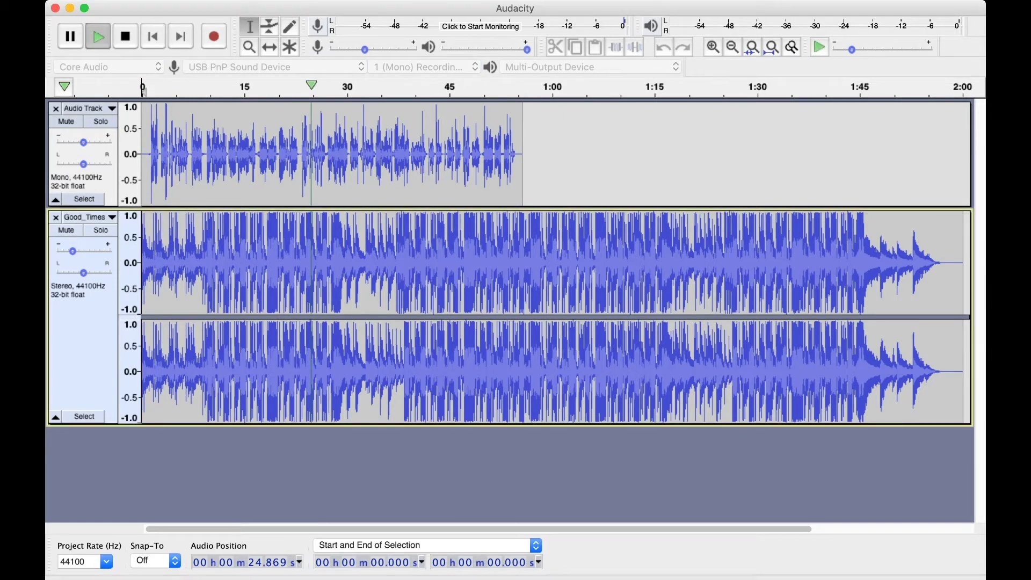
key(p)
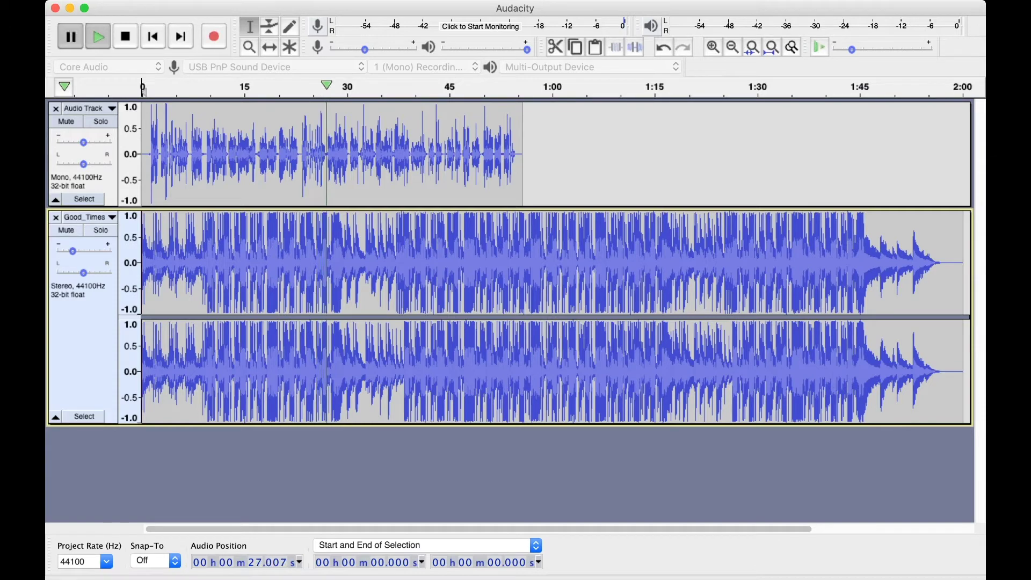
Mute the Good_Times track and solo the voice track
key(super+Tab)
click(66, 230)
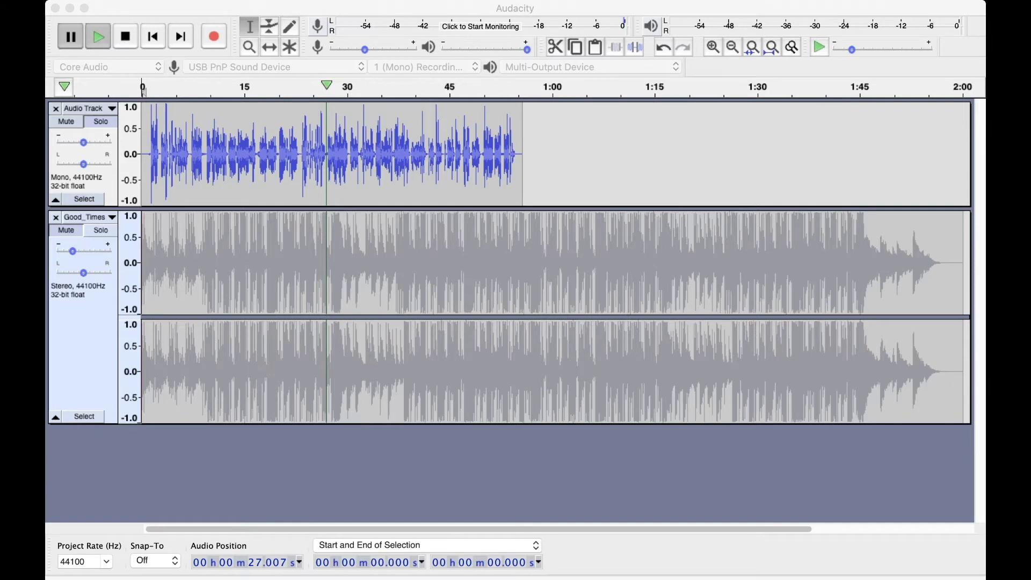
key(super+Tab)
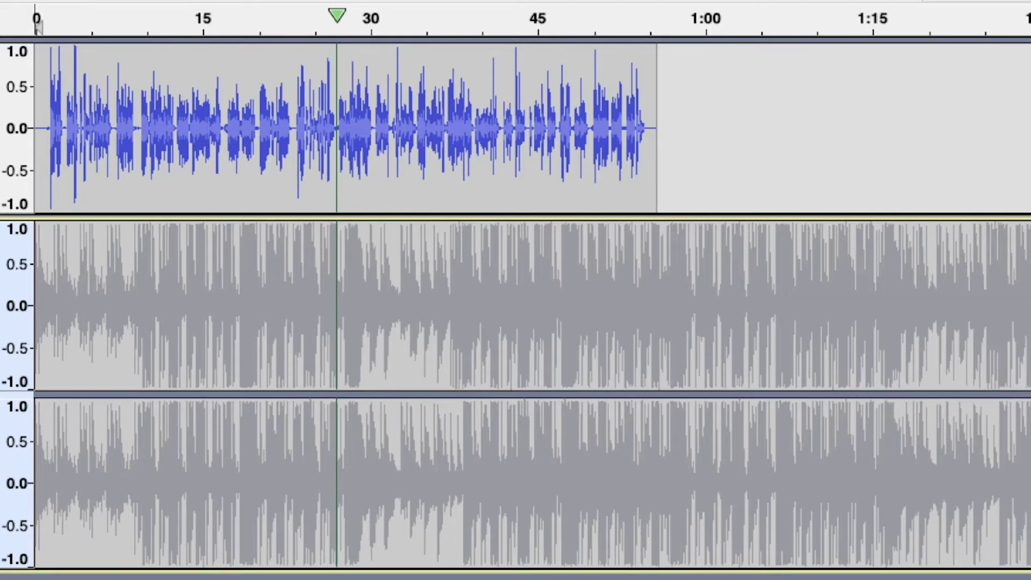
Listen to the start of the voice track on its own and stop the playback
click(84, 128)
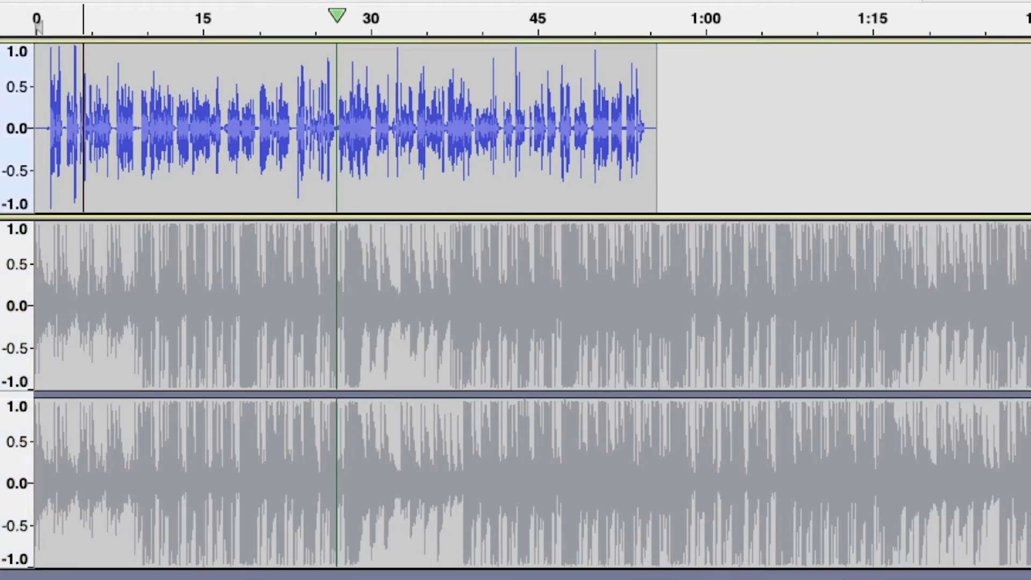
key(space)
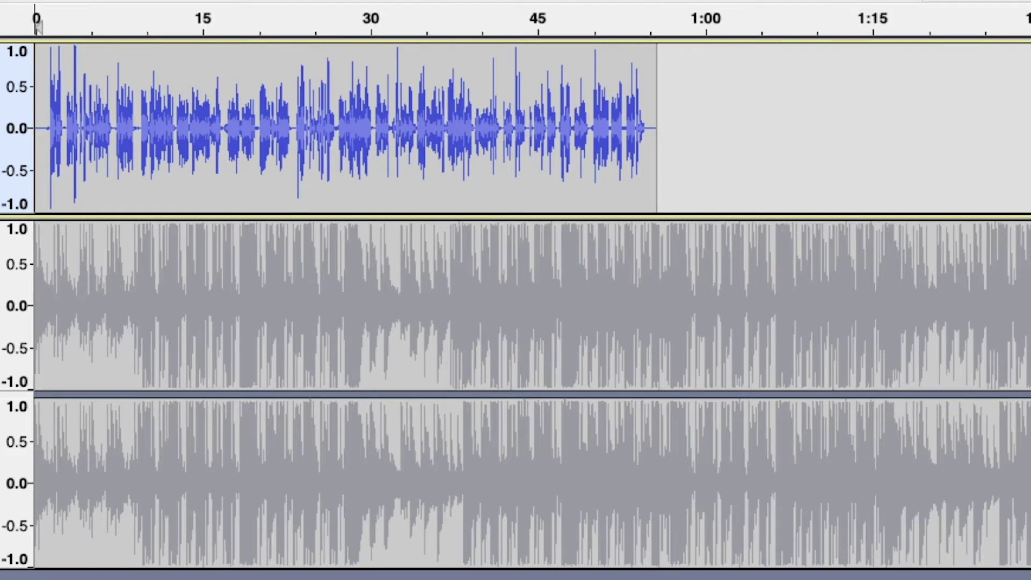
key(space)
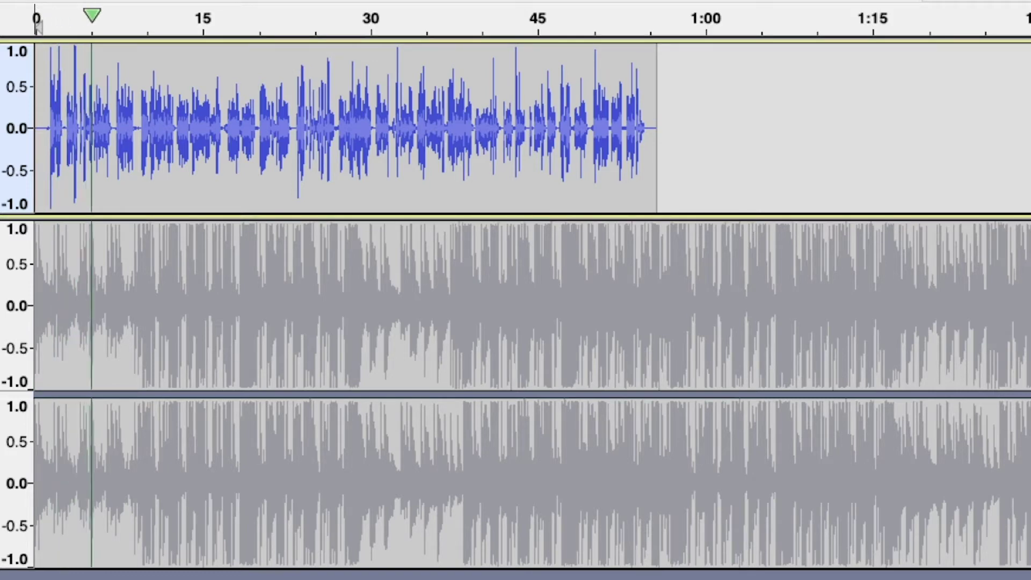
key(space)
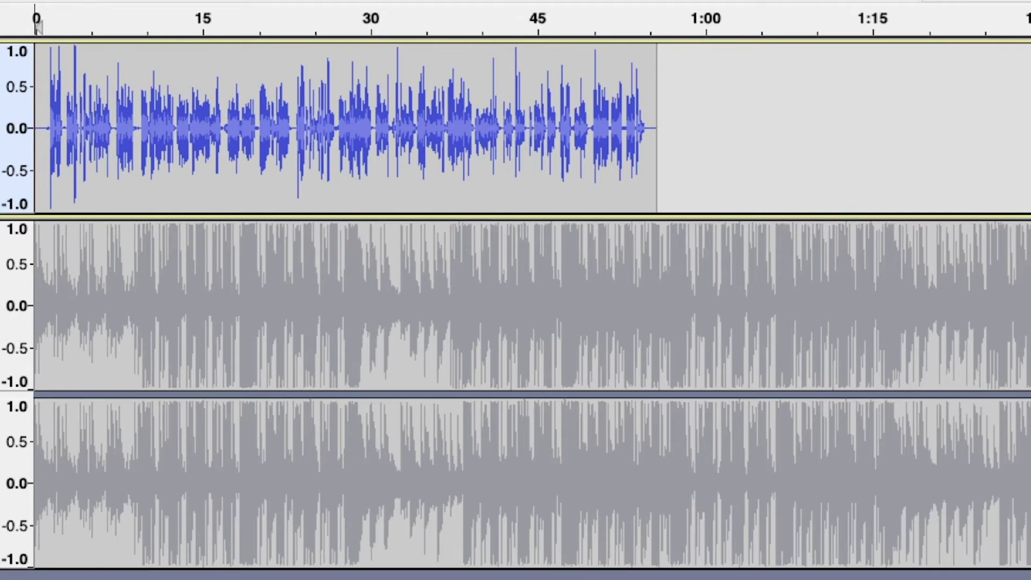
Unmute the Good_Times track, play the start of the mix briefly, and mute the track again
key(shift+m)
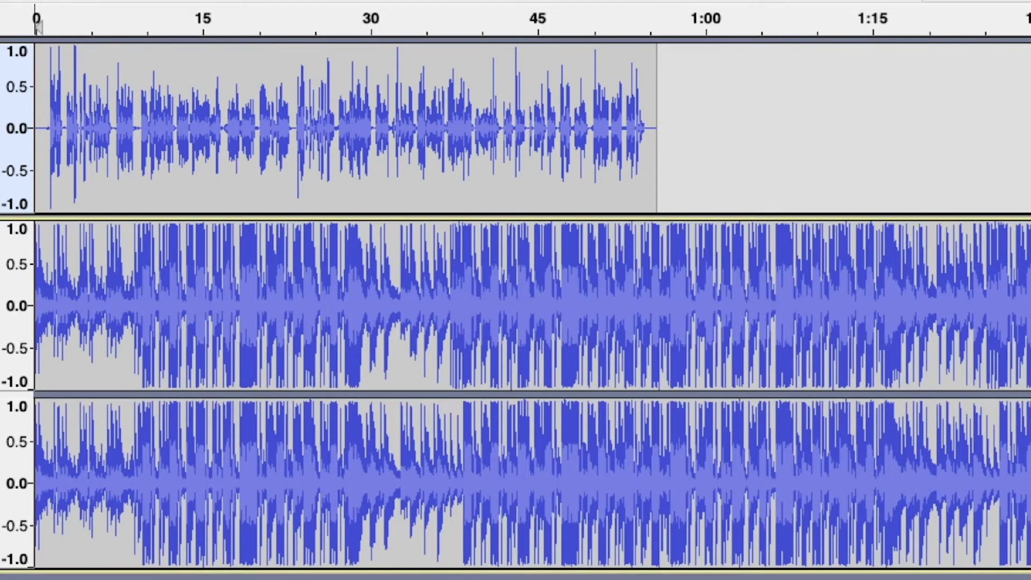
key(space)
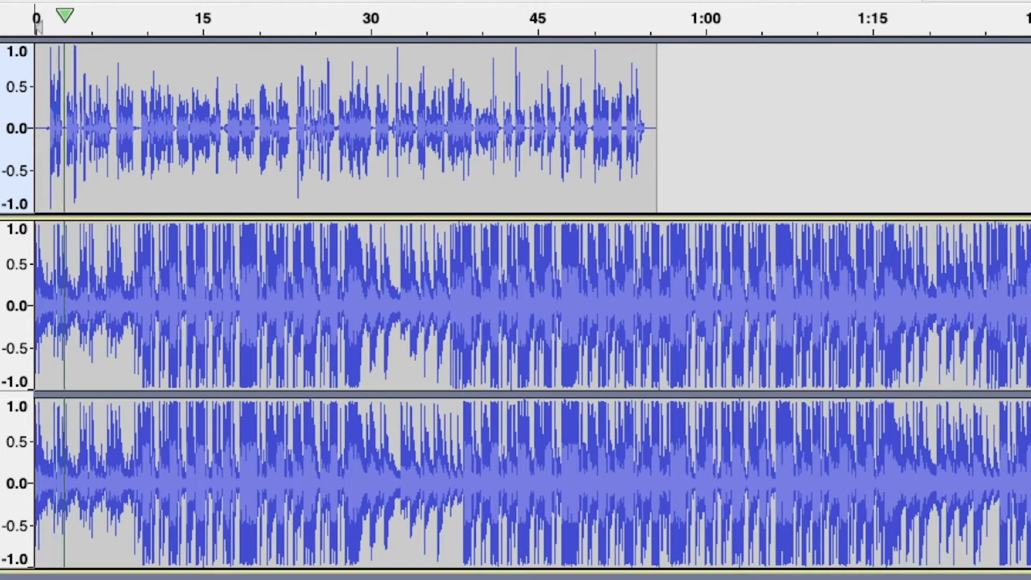
key(space)
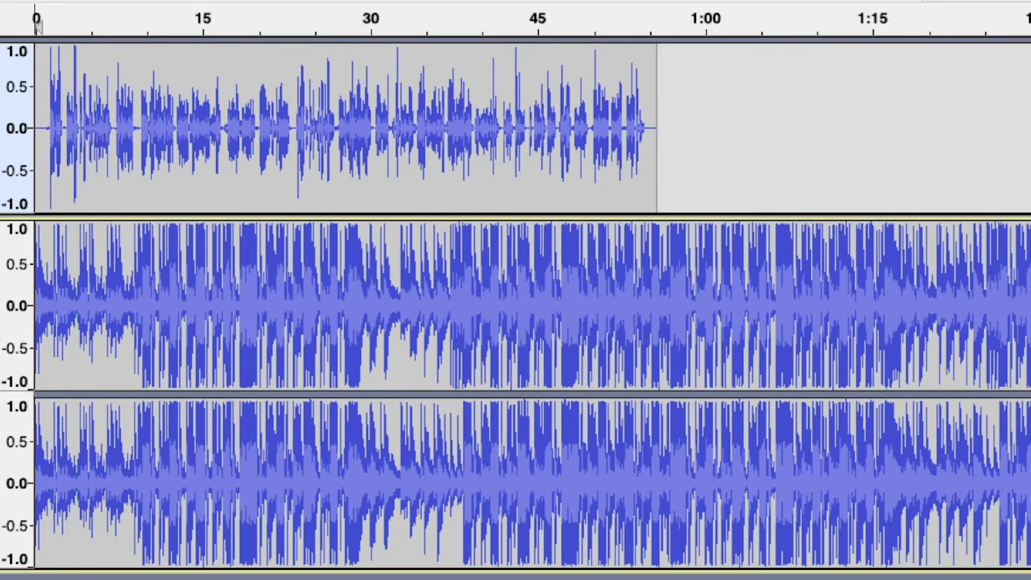
key(shift+u)
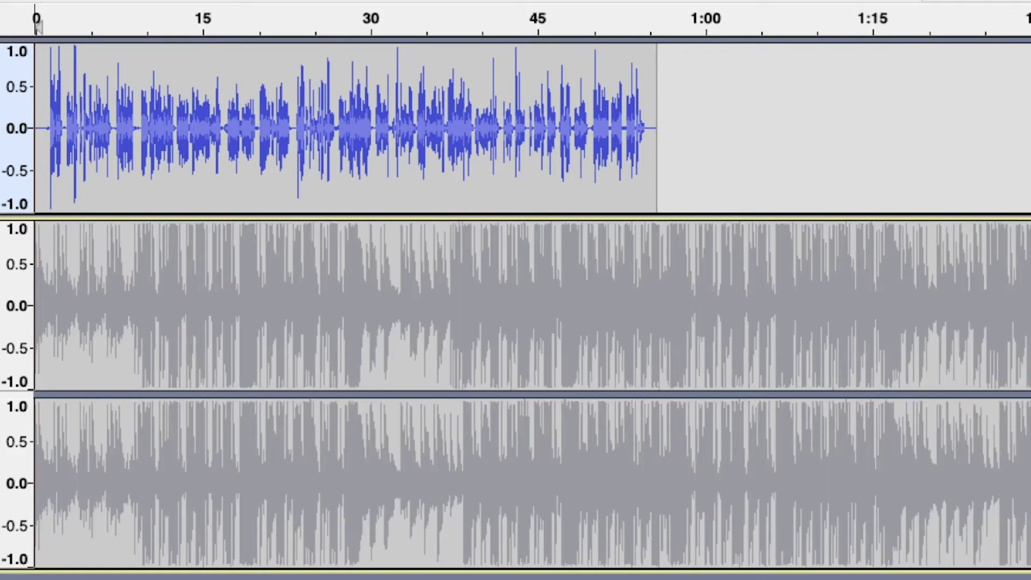
Listen to the voice track on its own and delete about one second of silence at its start
key(space)
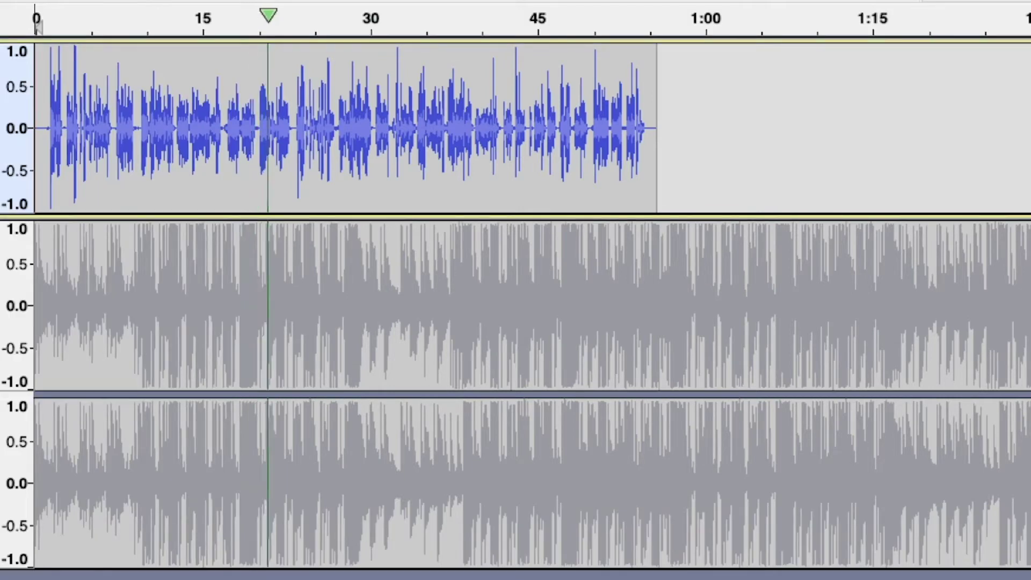
key(space)
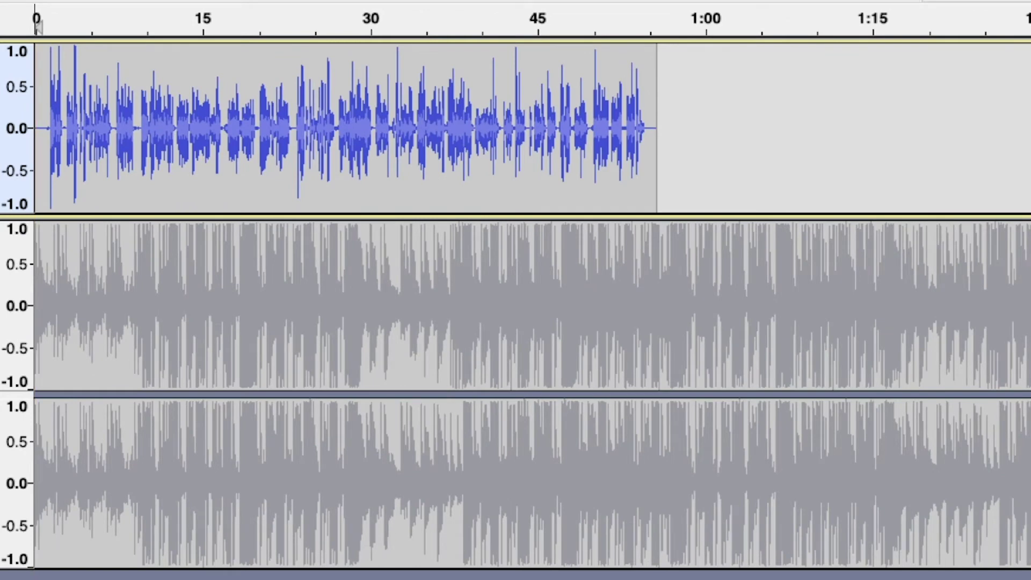
key(space)
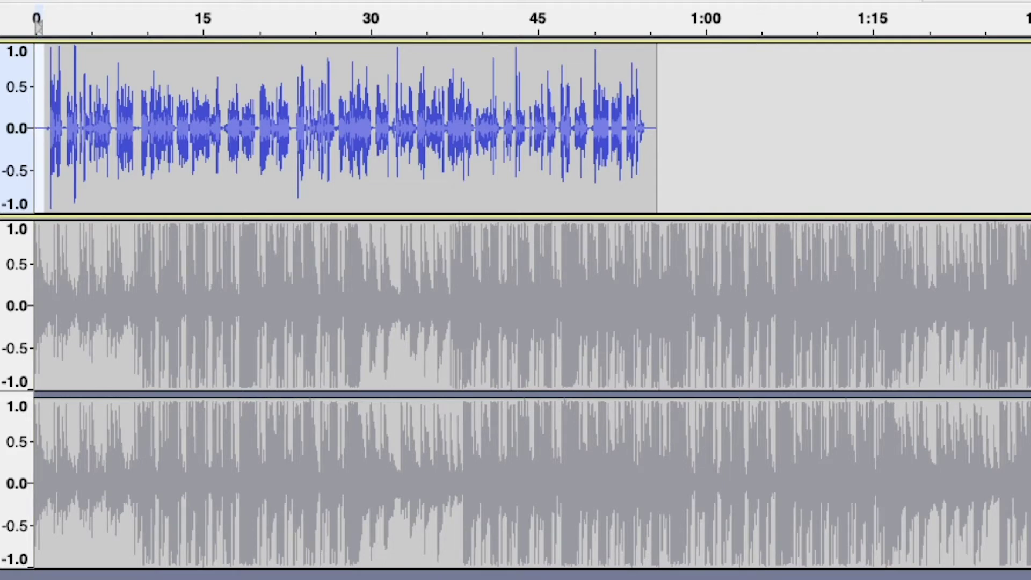
key(Delete)
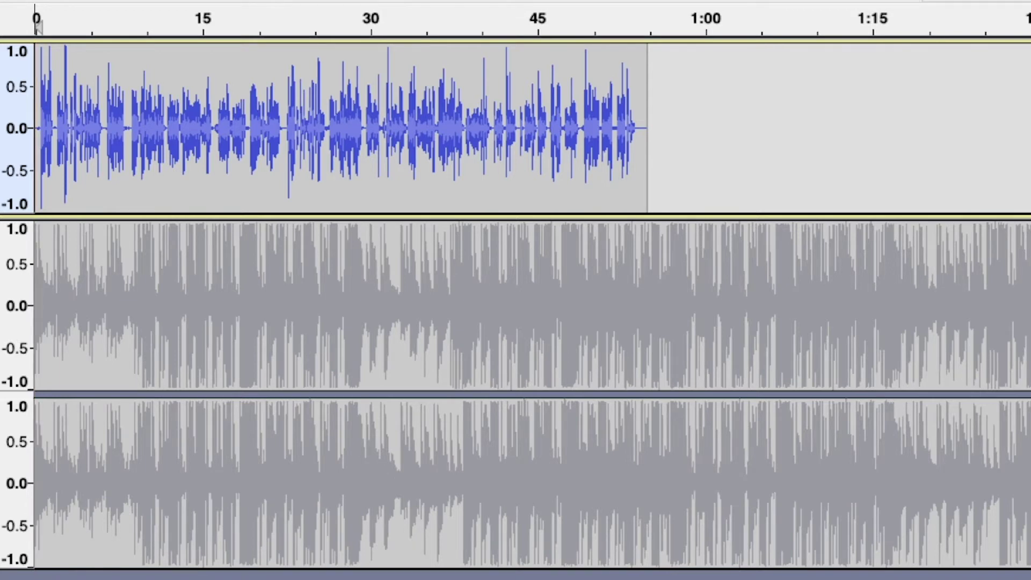
Play the start of the trimmed voice track alone and with the Good_Times music, leaving the music muted again
key(space)
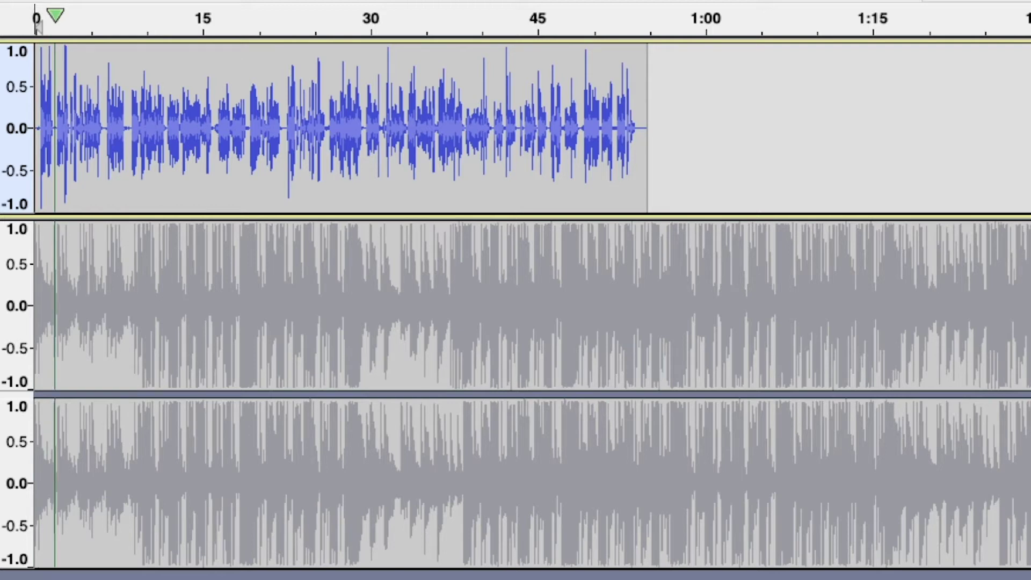
key(space)
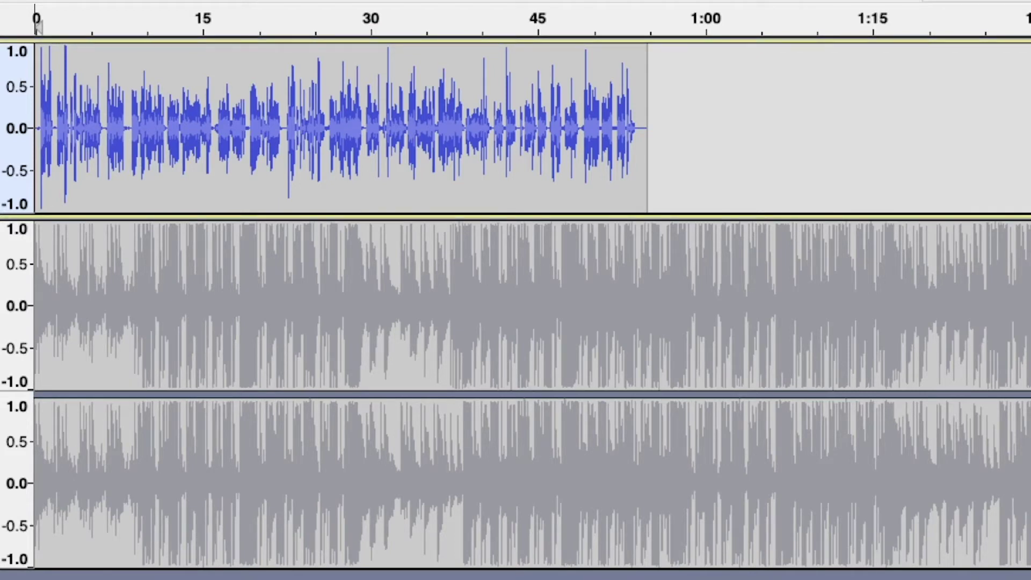
key(shift+Down)
key(space)
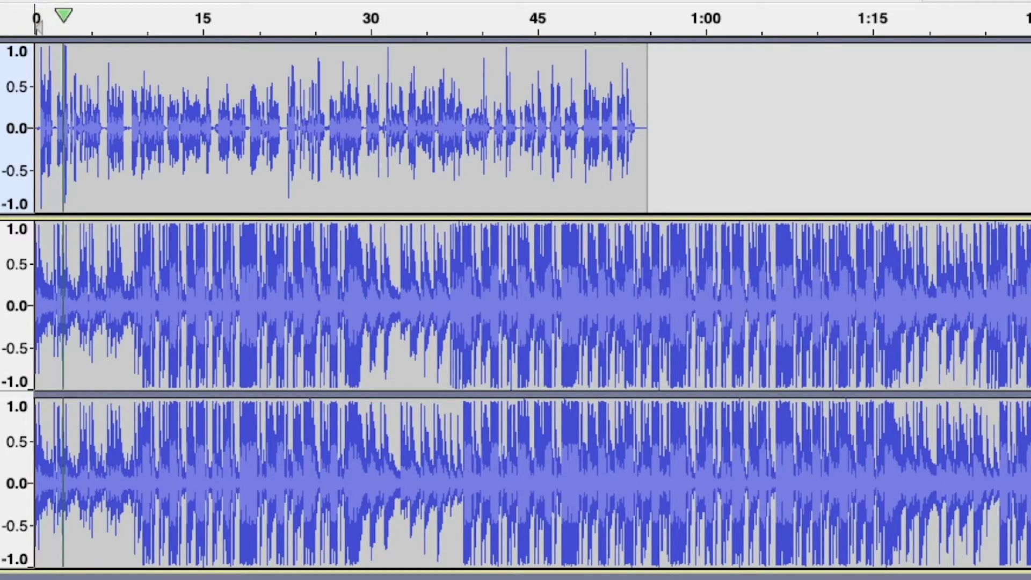
key(space)
key(Return)
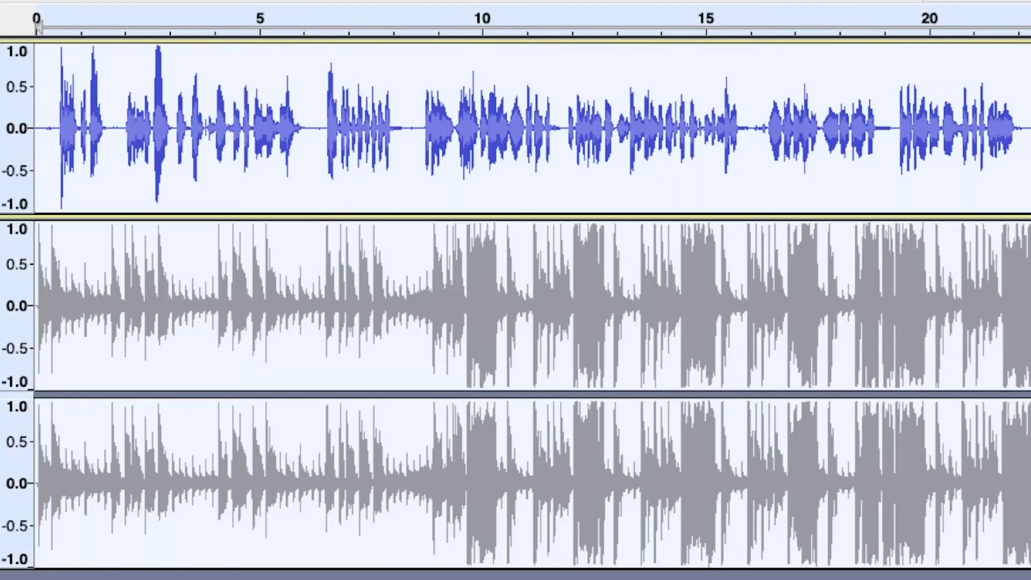
Select the whole voice track and apply an effect that lowers its peaks to about 0.7
click(99, 123)
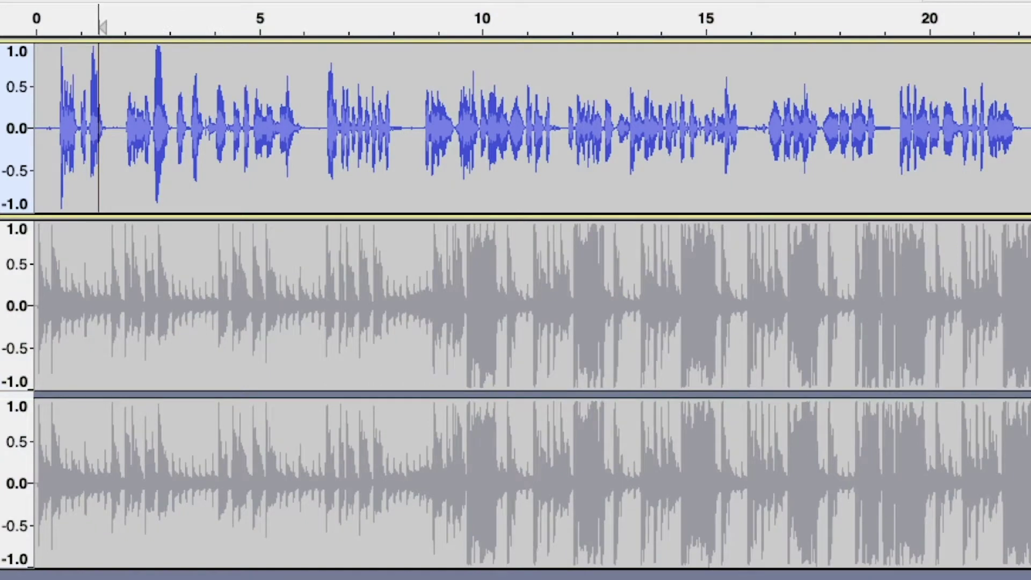
double_click(99, 124)
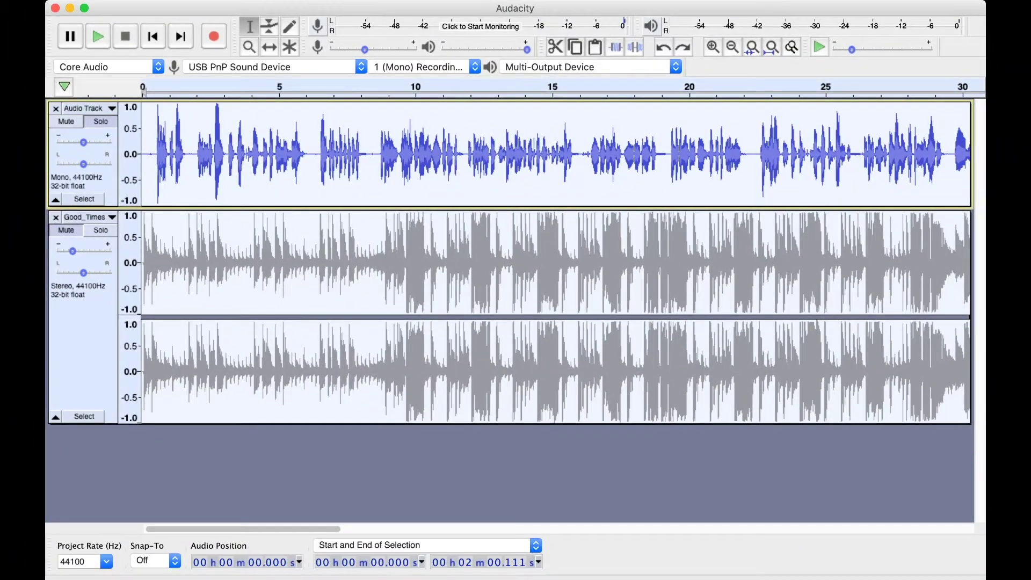
click(232, 154)
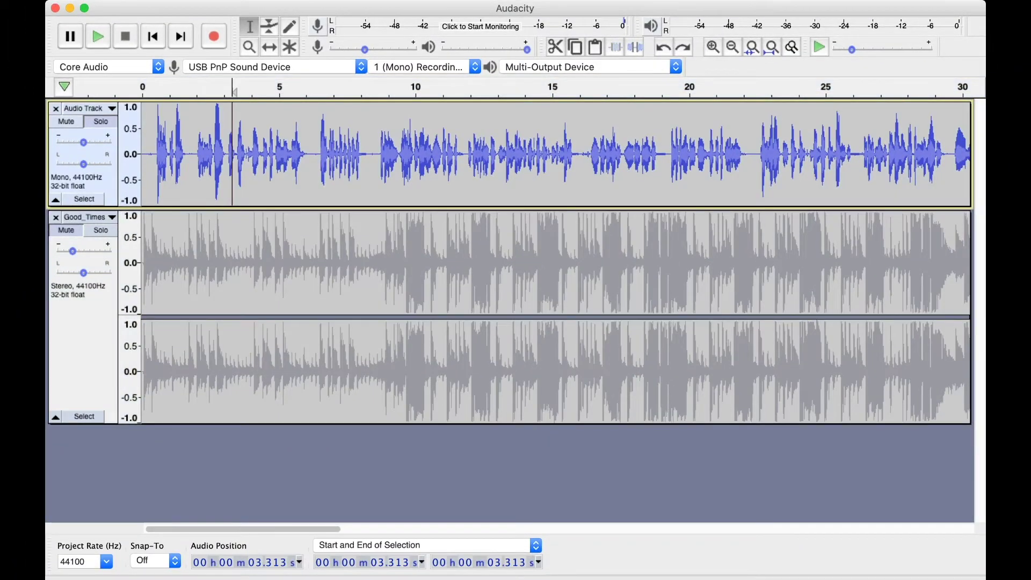
double_click(232, 154)
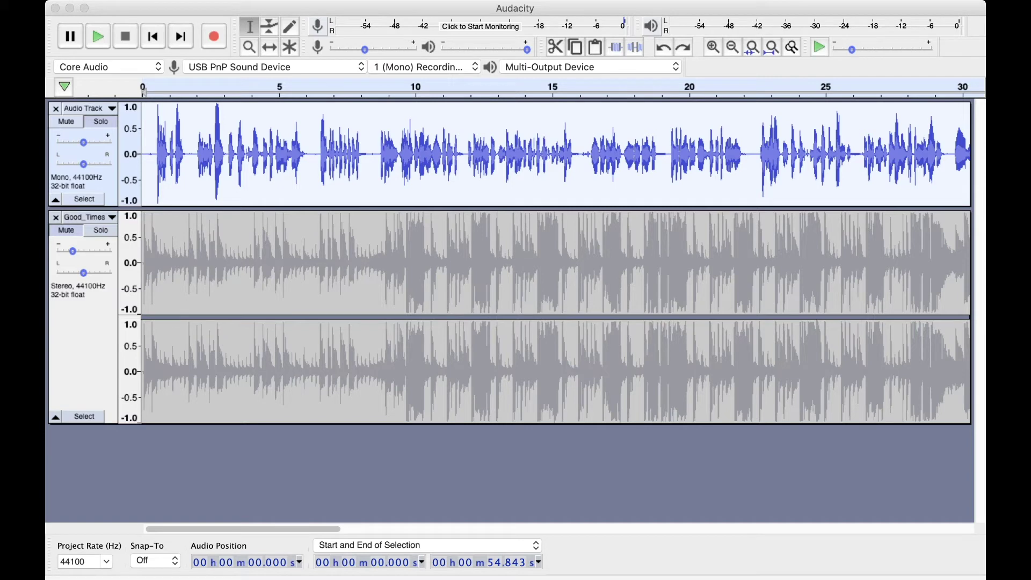
key(super+Tab)
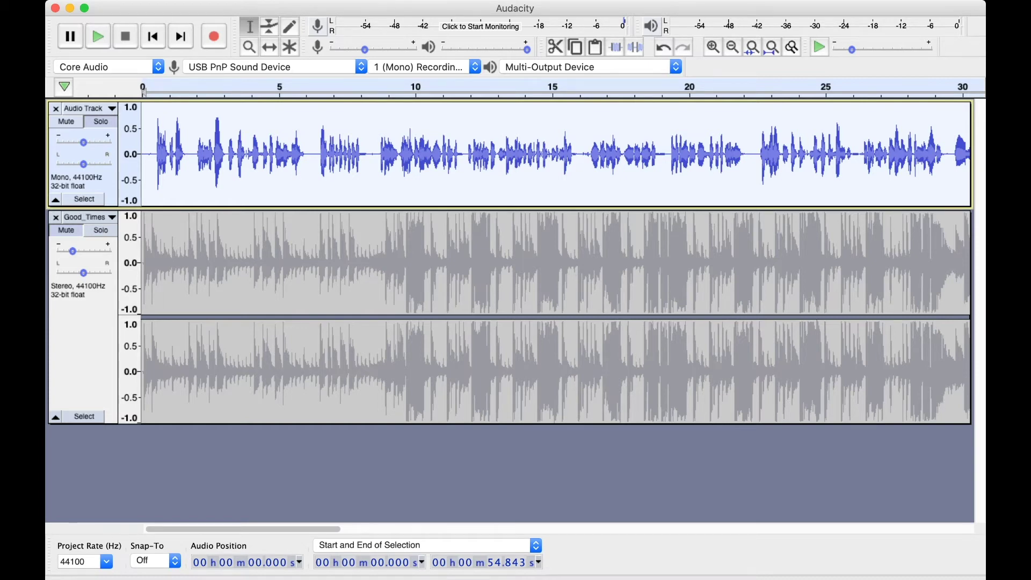
Play the lowered voice track from the beginning and undo the level reduction
key(Home)
key(space)
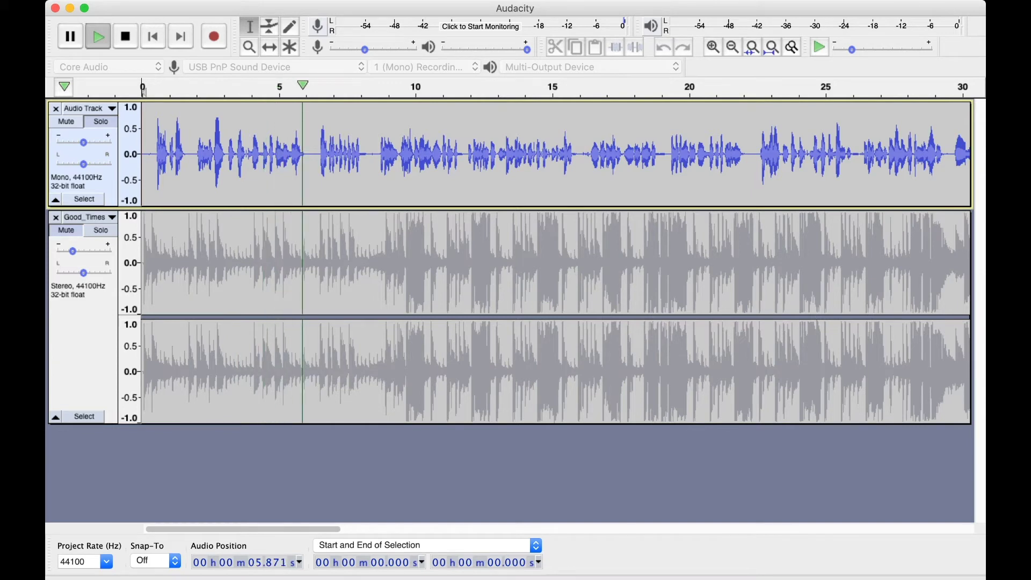
key(space)
key(super+z)
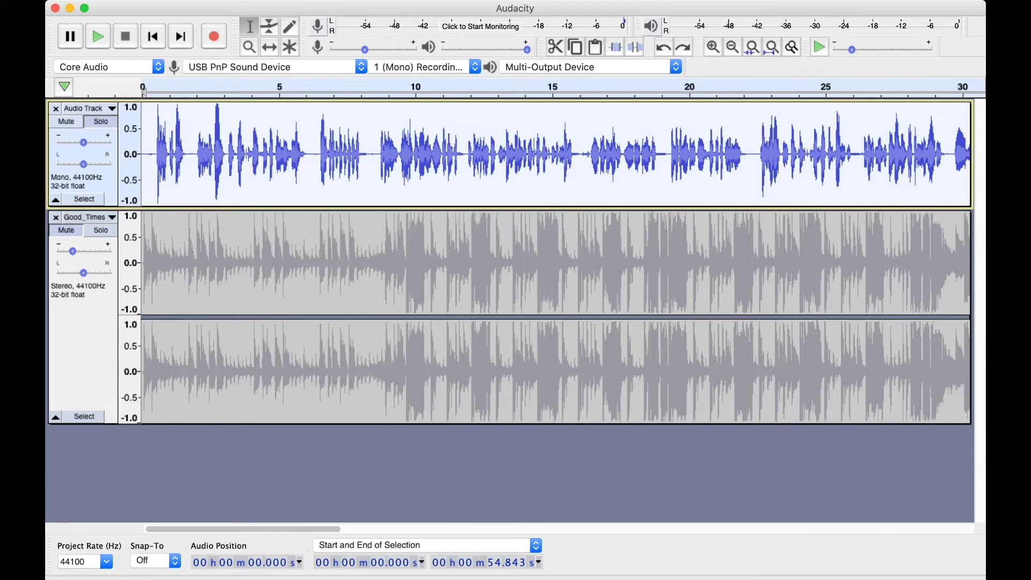
Play the start of the voice track at its original level for comparison
key(Home)
key(space)
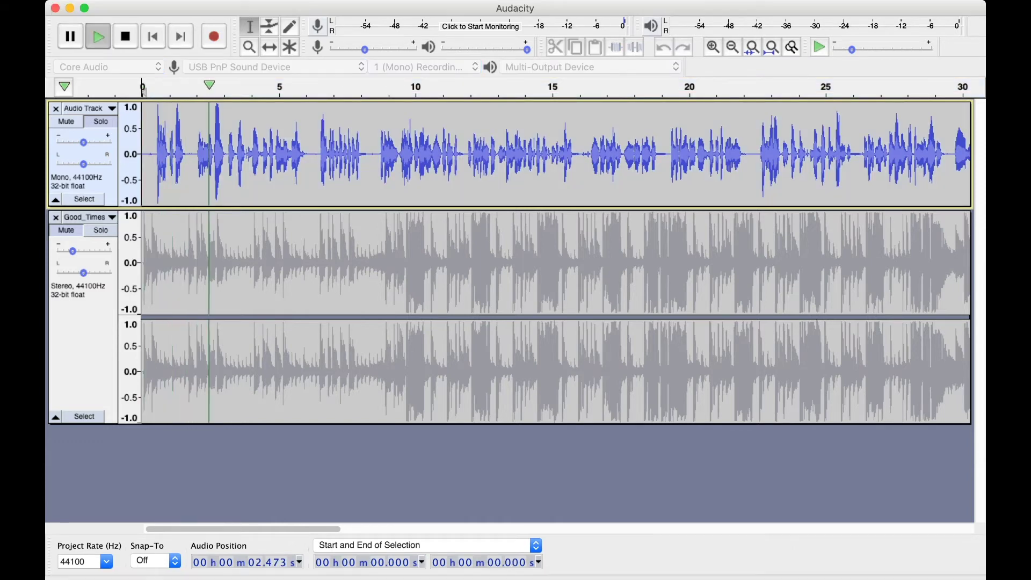
key(space)
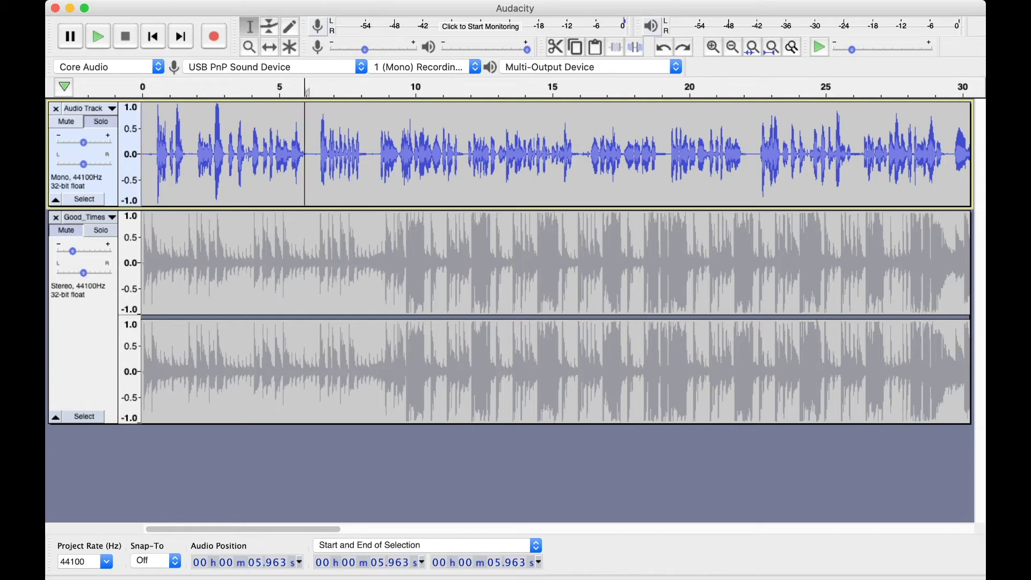
Select the whole voice track, lower its peaks to about 0.7, and bring them back to full scale
key(super+a)
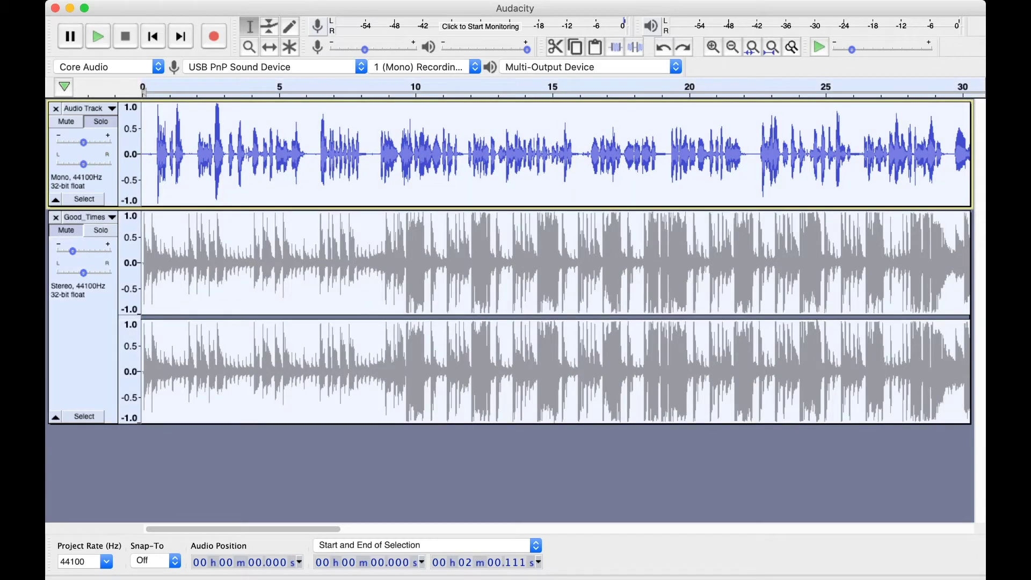
click(306, 154)
double_click(307, 154)
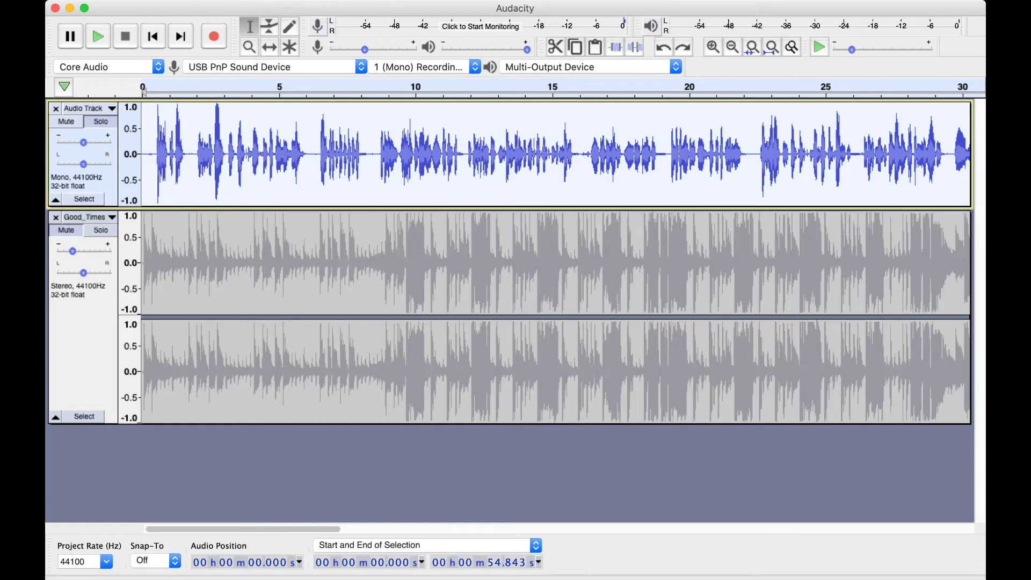
key(super+Tab)
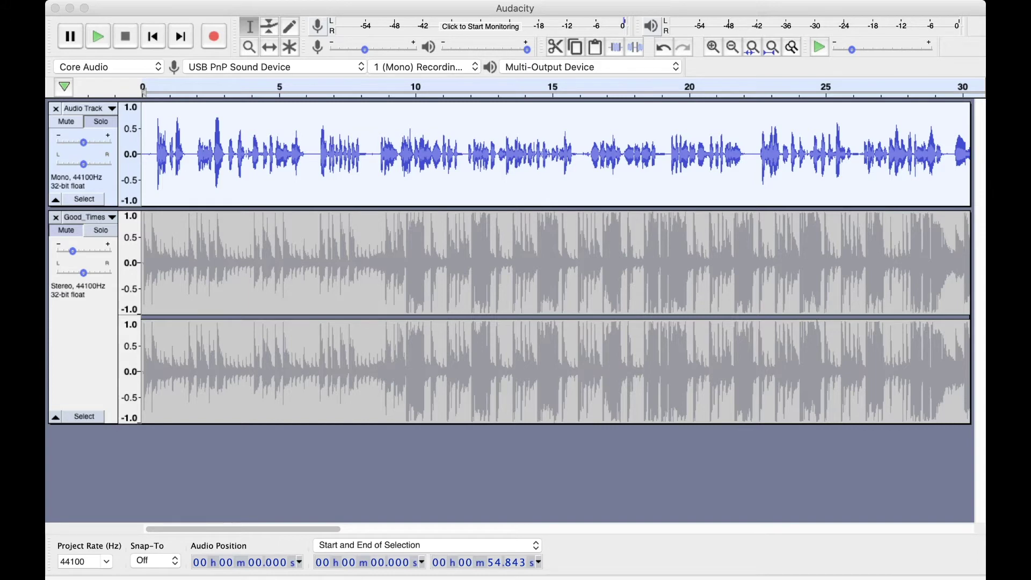
key(super+Tab)
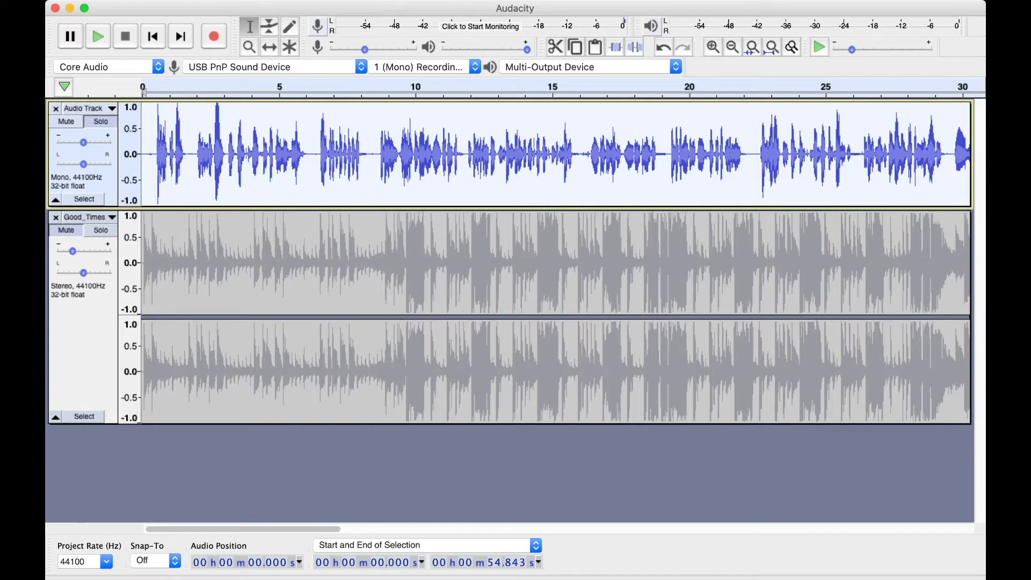
Listen to about the first six seconds of the full-level voice track and stop the playback
key(Home)
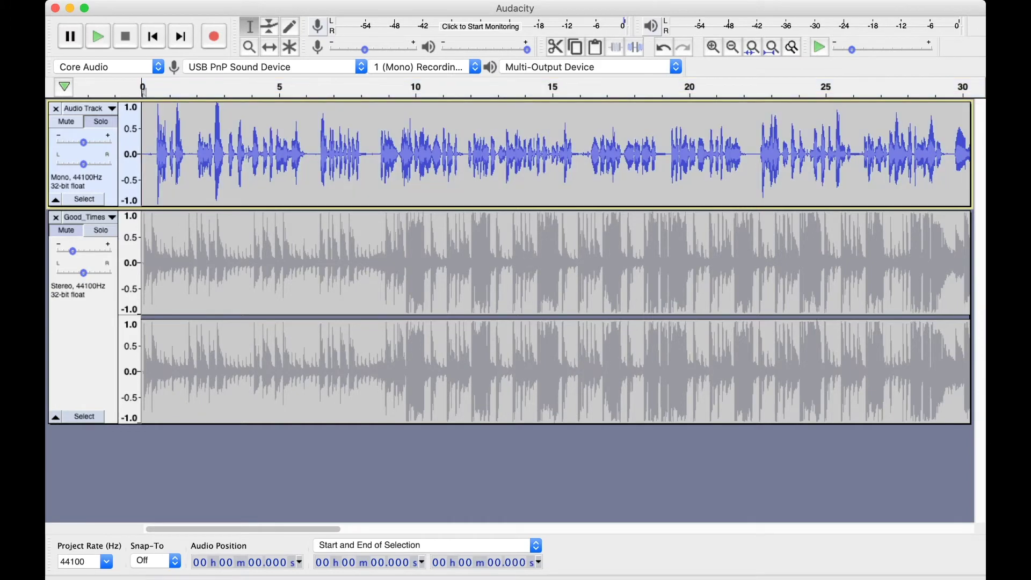
key(space)
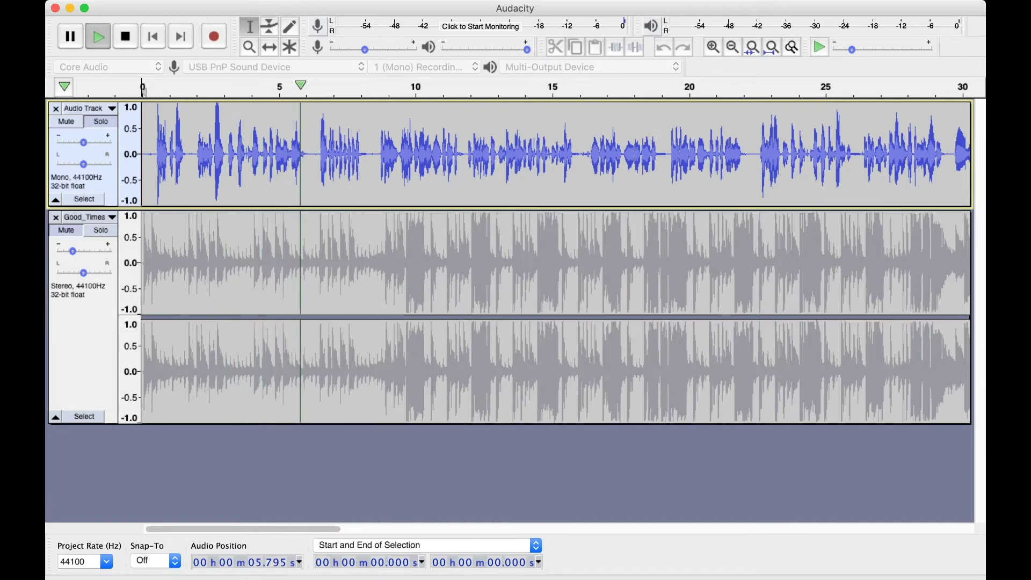
key(space)
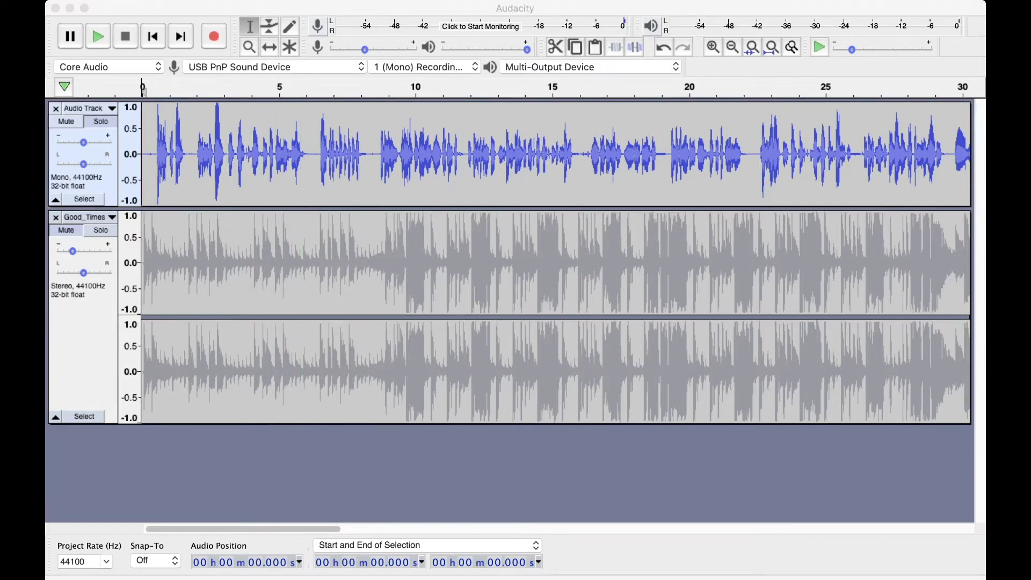
key(super+Tab)
key(space)
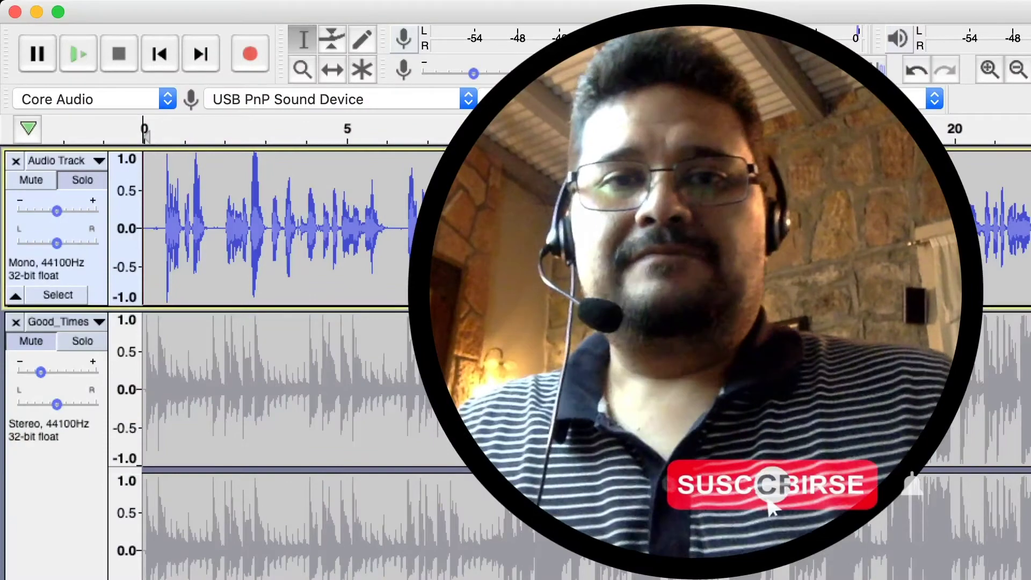
key(super+Tab)
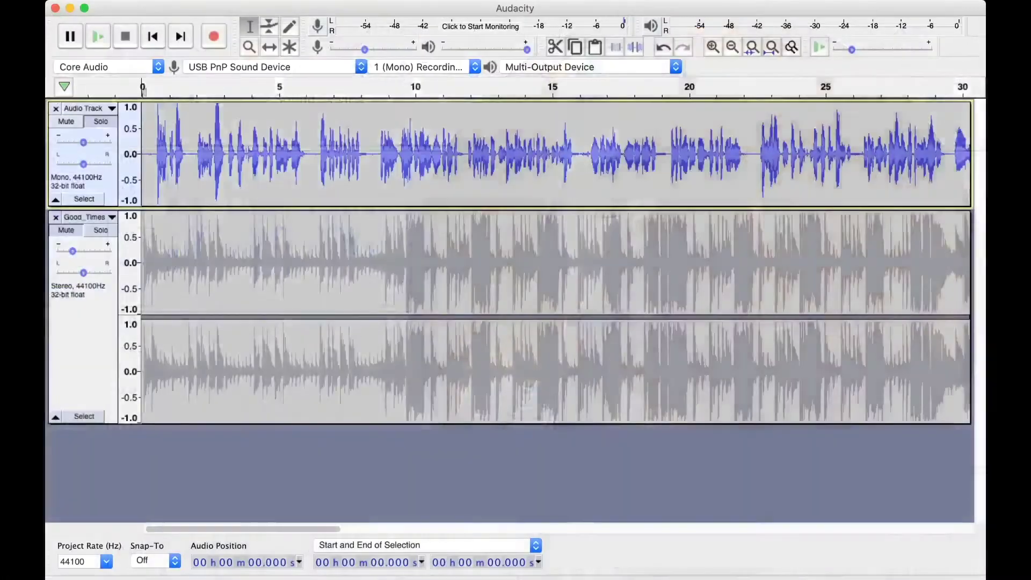
Even out the peaks of the whole voice track with an effect and play the result from the beginning
key(super+3)
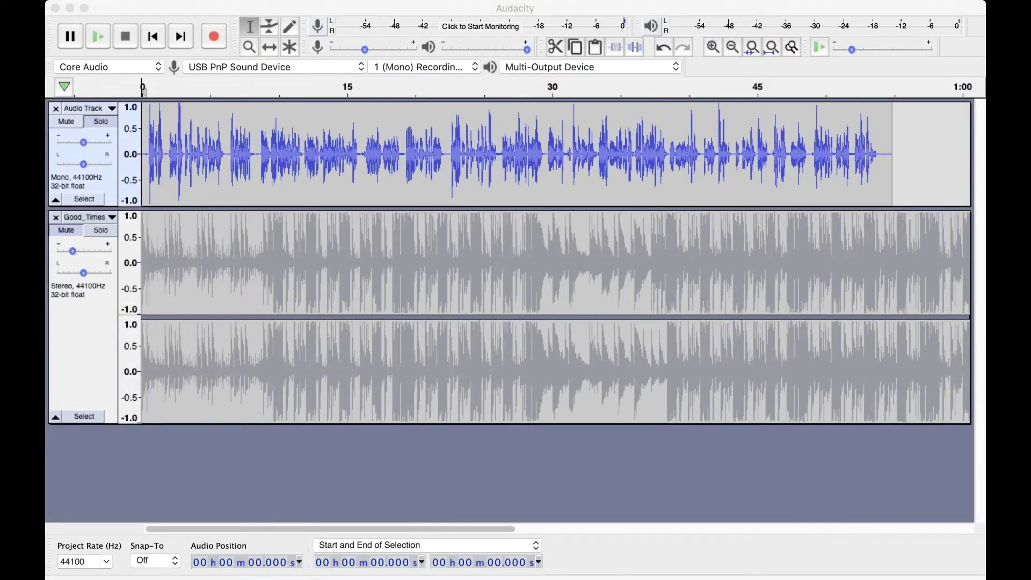
click(238, 154)
click(238, 154)
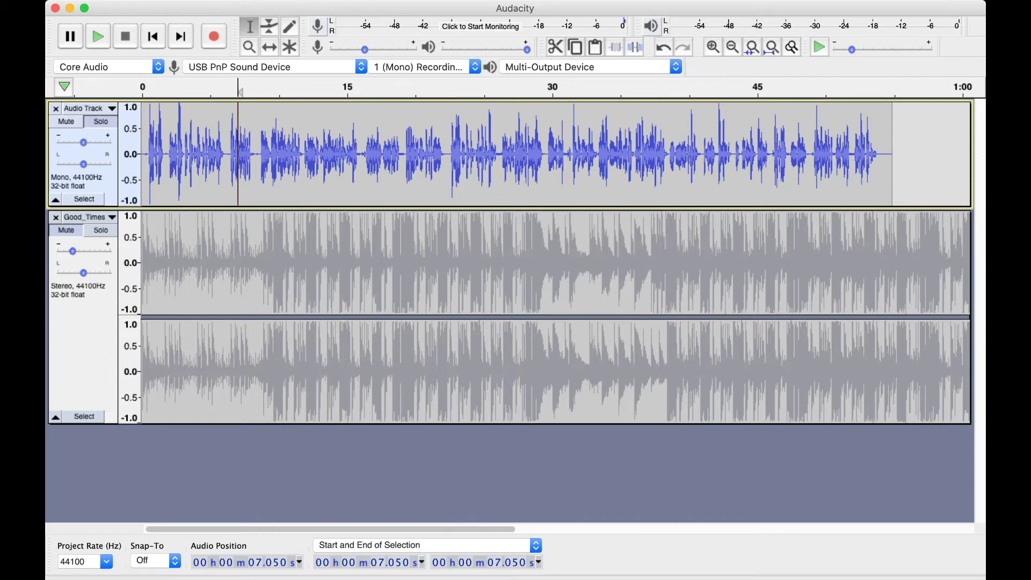
double_click(238, 155)
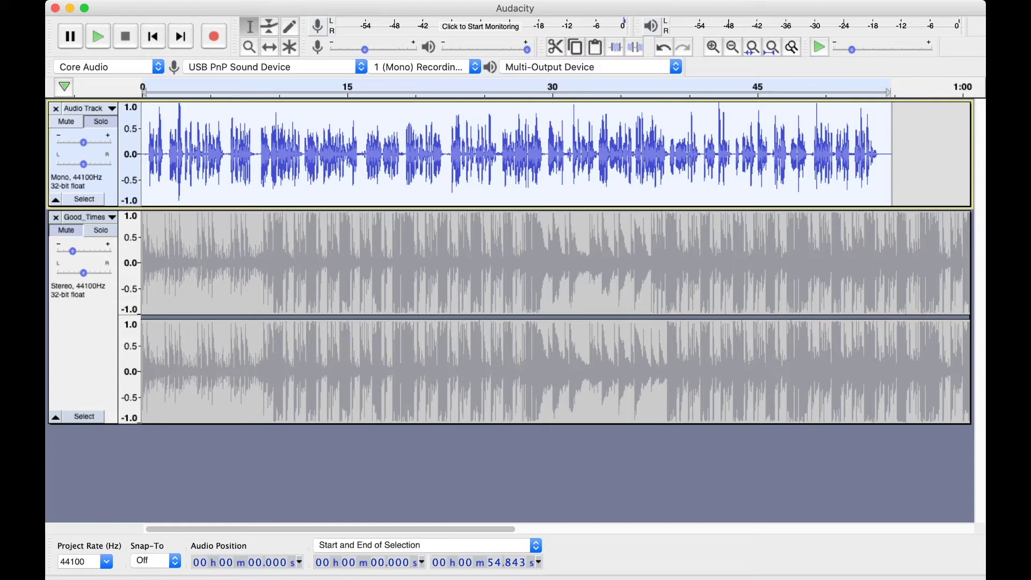
click(153, 36)
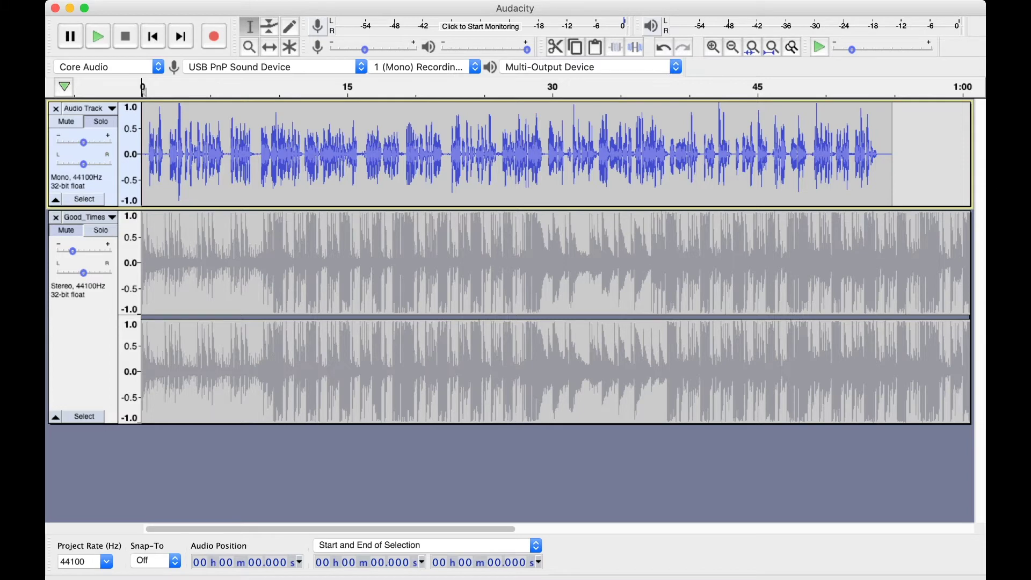
key(space)
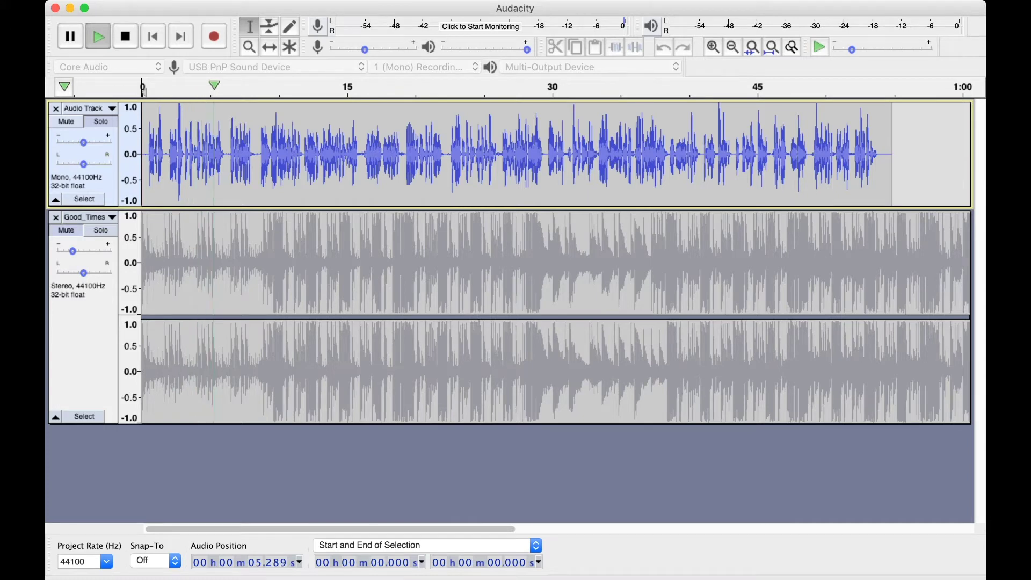
Stop the playback, then replay the voice track from the beginning to about 16.5 s in a closer view
key(space)
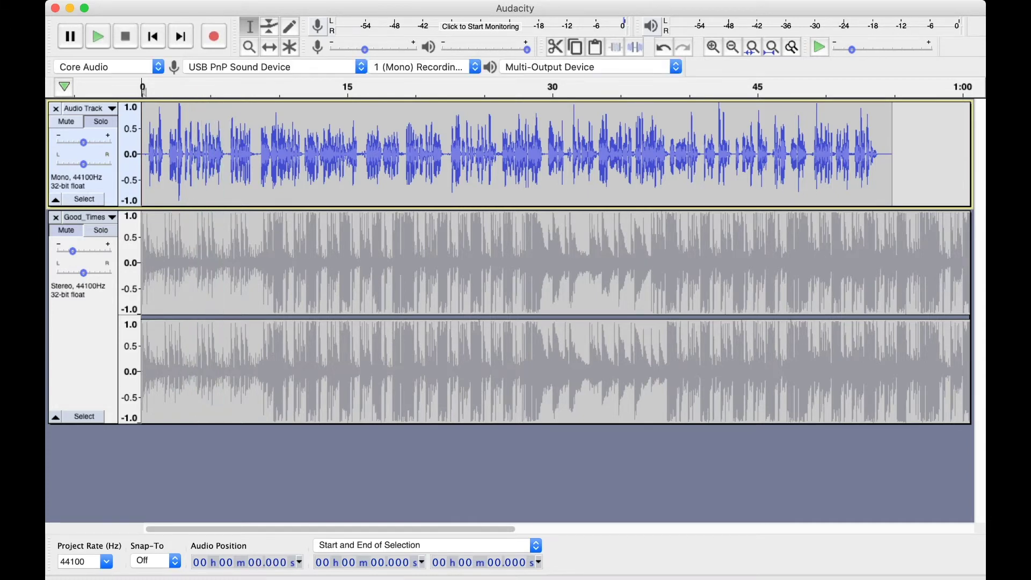
key(super+Tab)
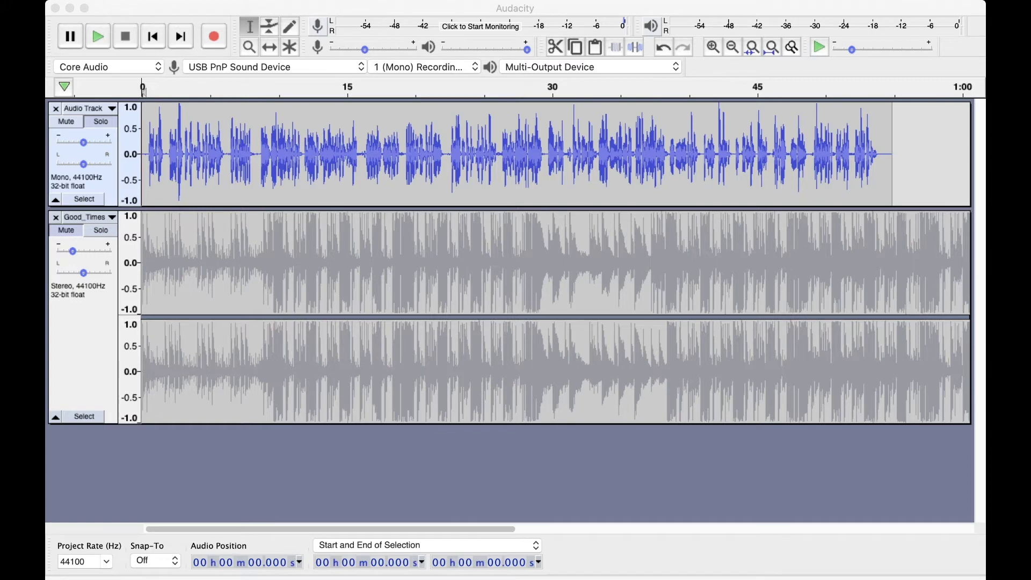
key(super+Tab)
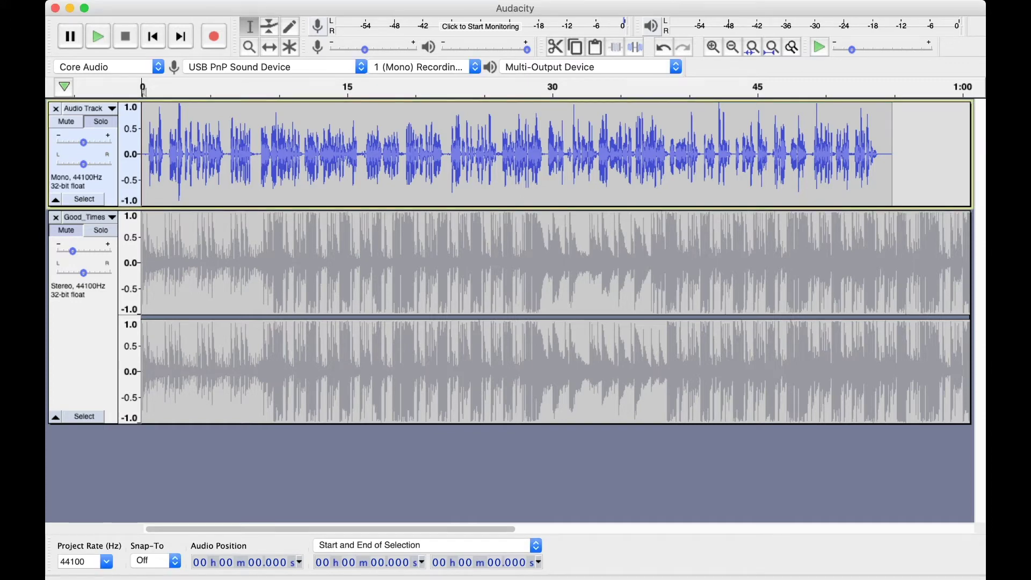
click(257, 155)
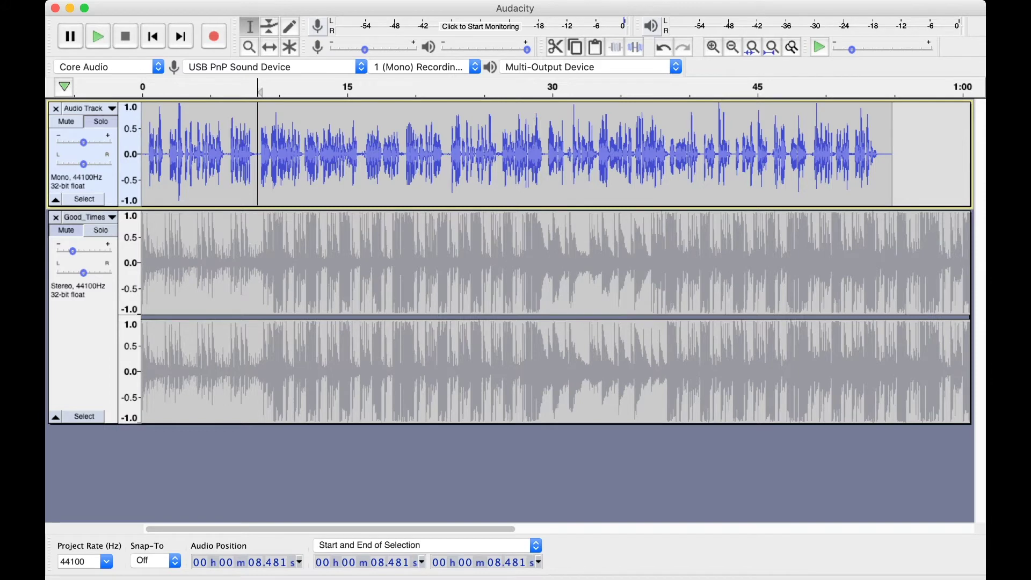
double_click(257, 154)
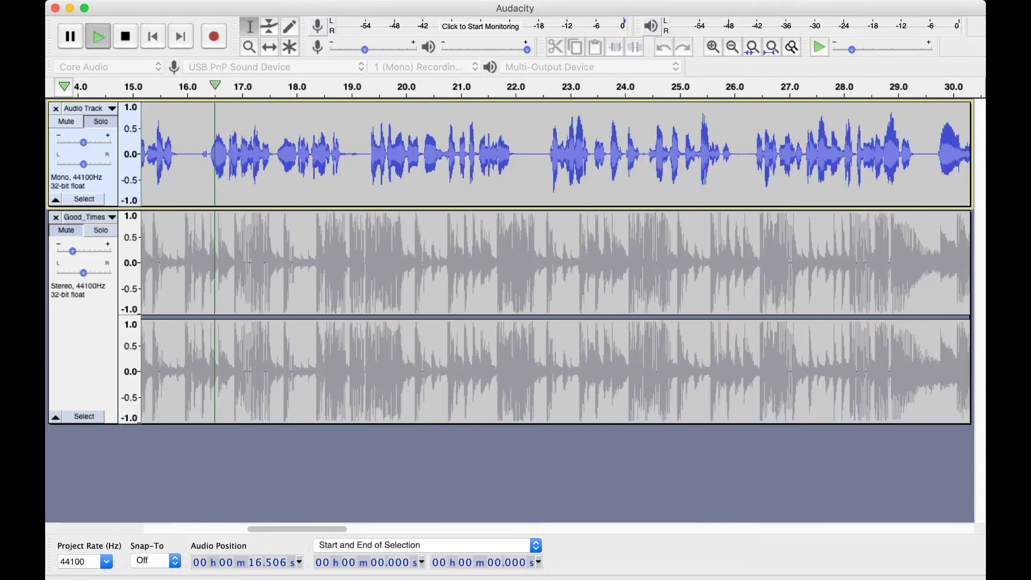
key(space)
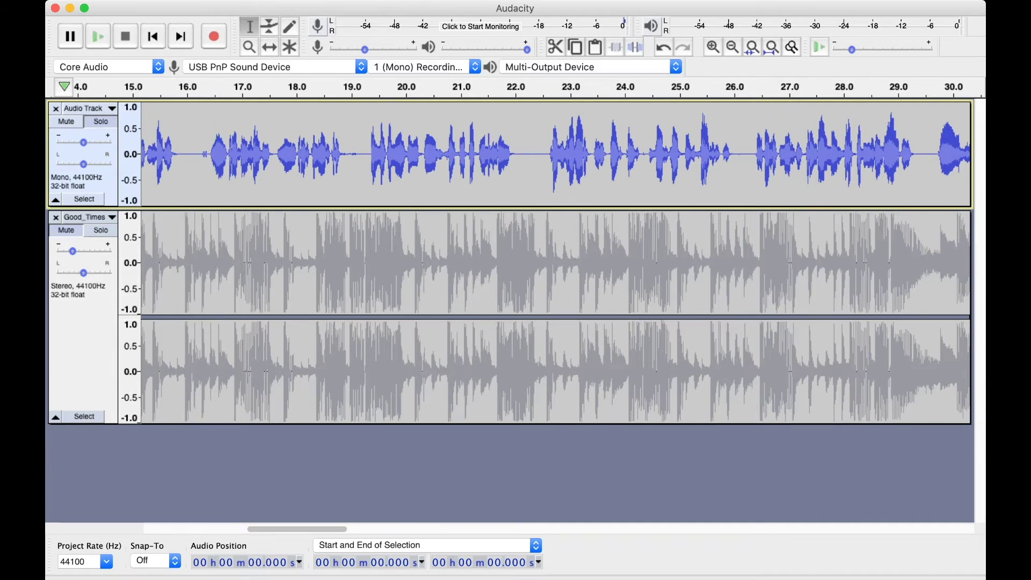
key(super+Tab)
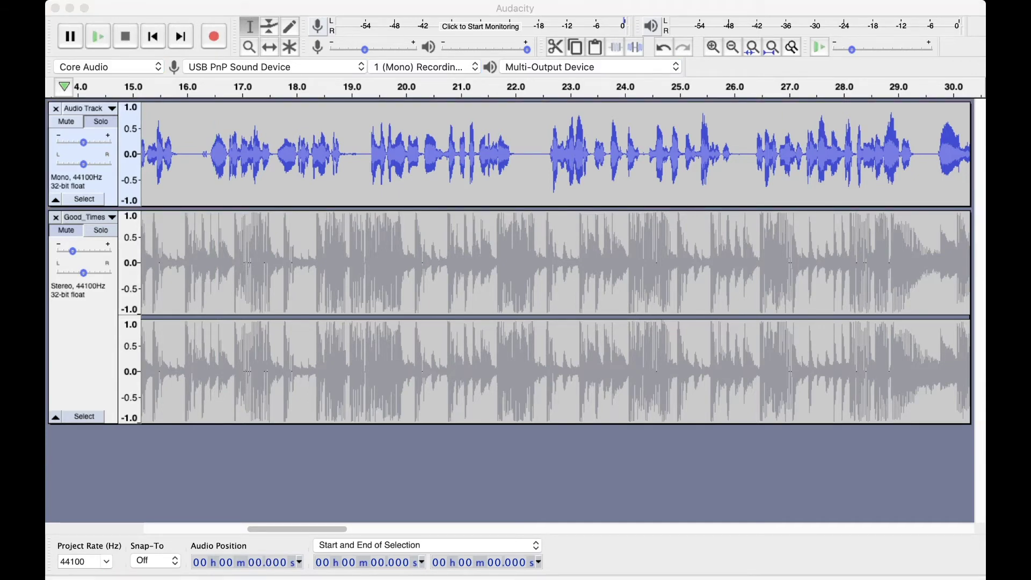
key(super+Tab)
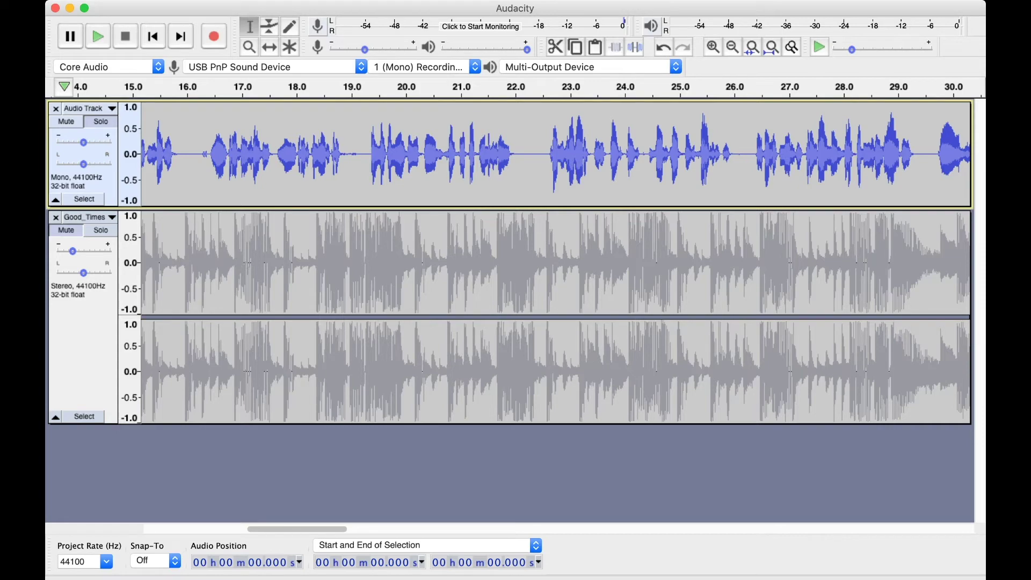
Reduce background noise in the whole voice track, using the quiet stretch at about 26.0 to 26.3 s as the noise sample
drag(479, 154, 495, 154)
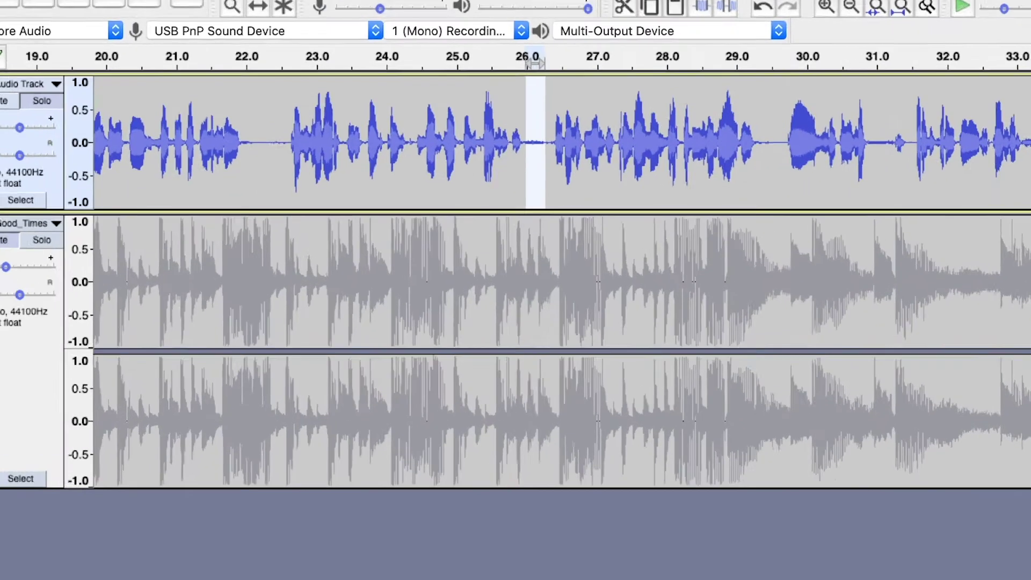
key(space)
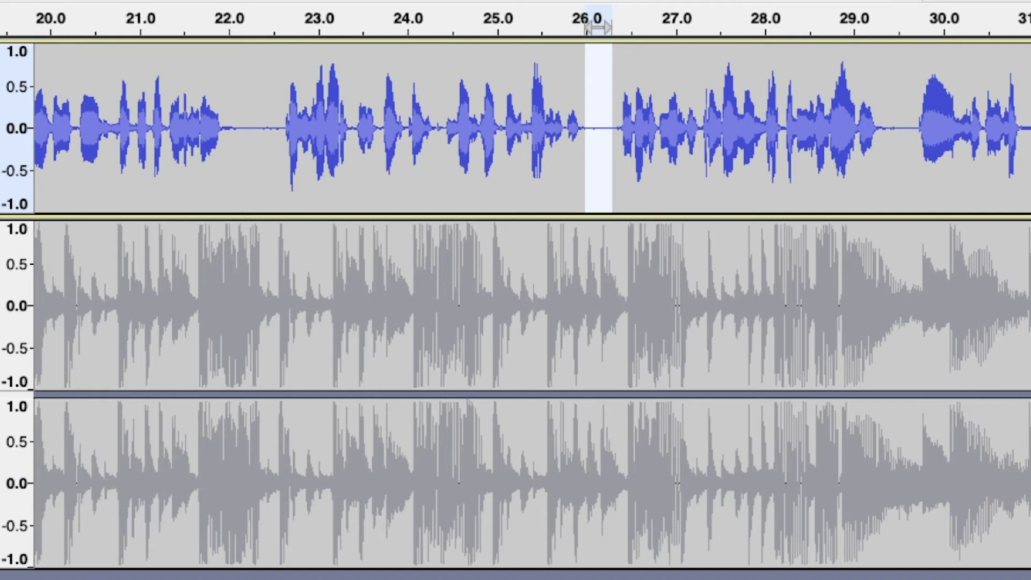
key(space)
key(super+z)
key(ctrl+a)
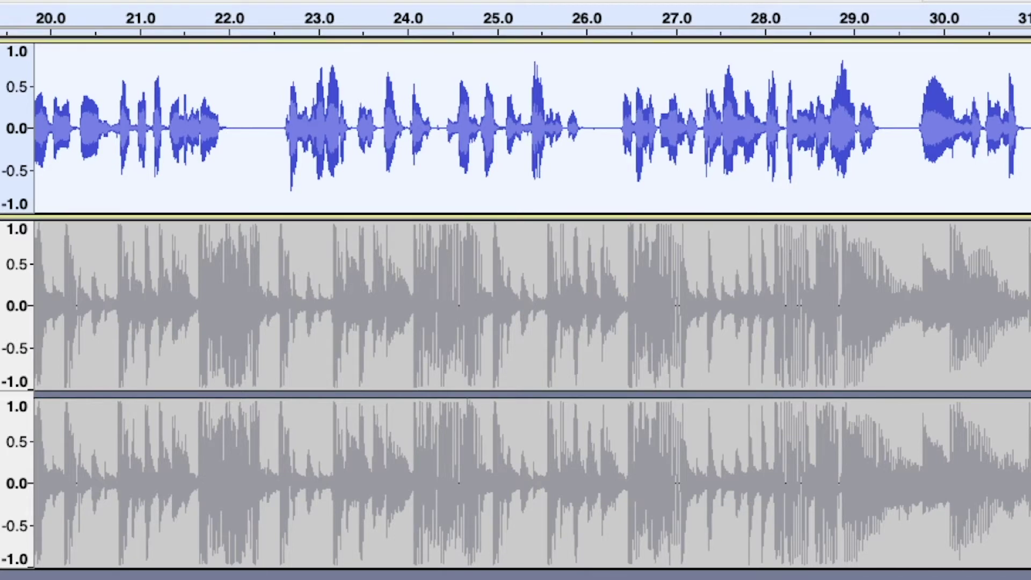
Deselect the cleaned voice track, listen to it from the beginning, and stop the playback
click(112, 128)
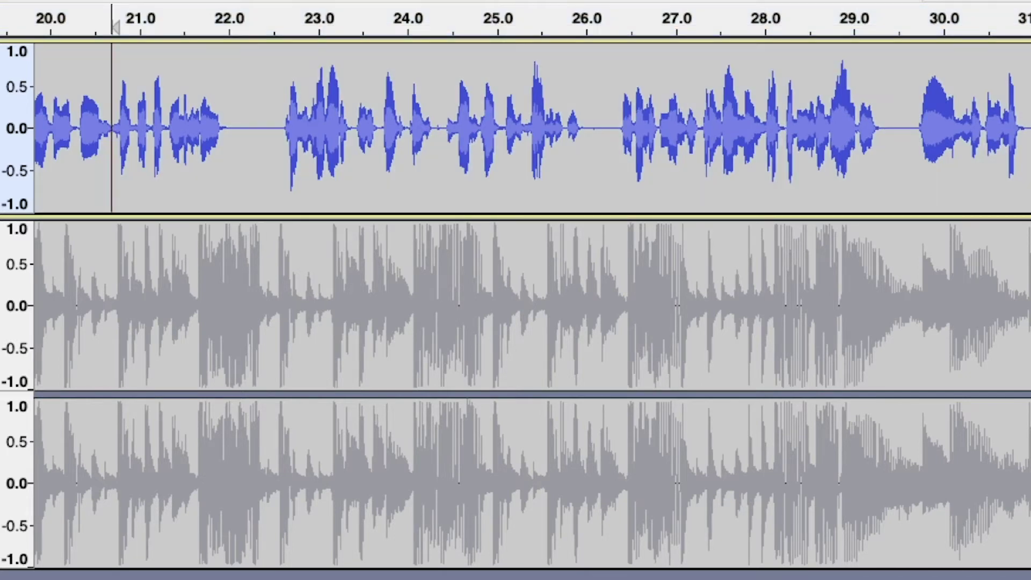
key(Home)
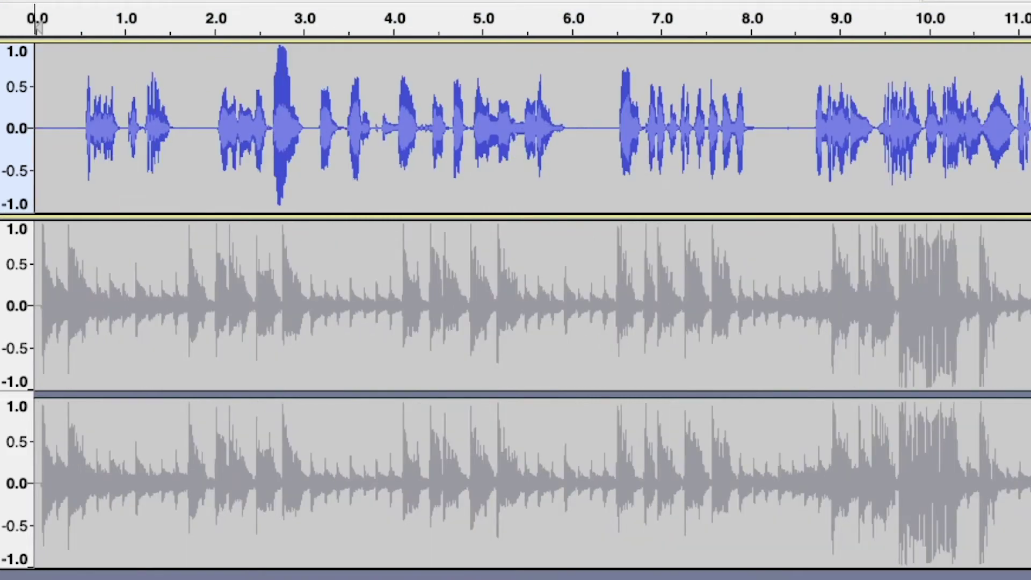
key(space)
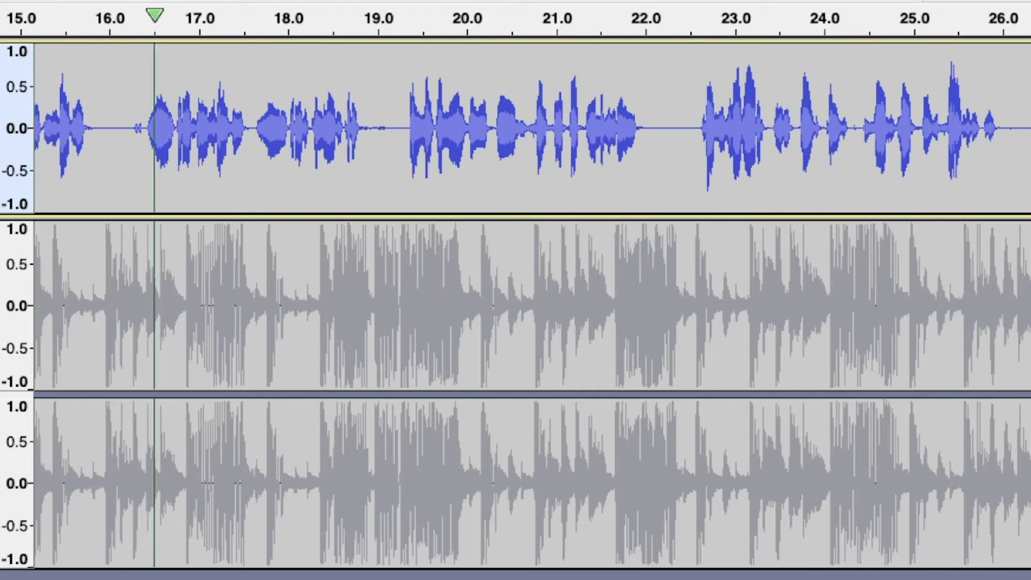
key(space)
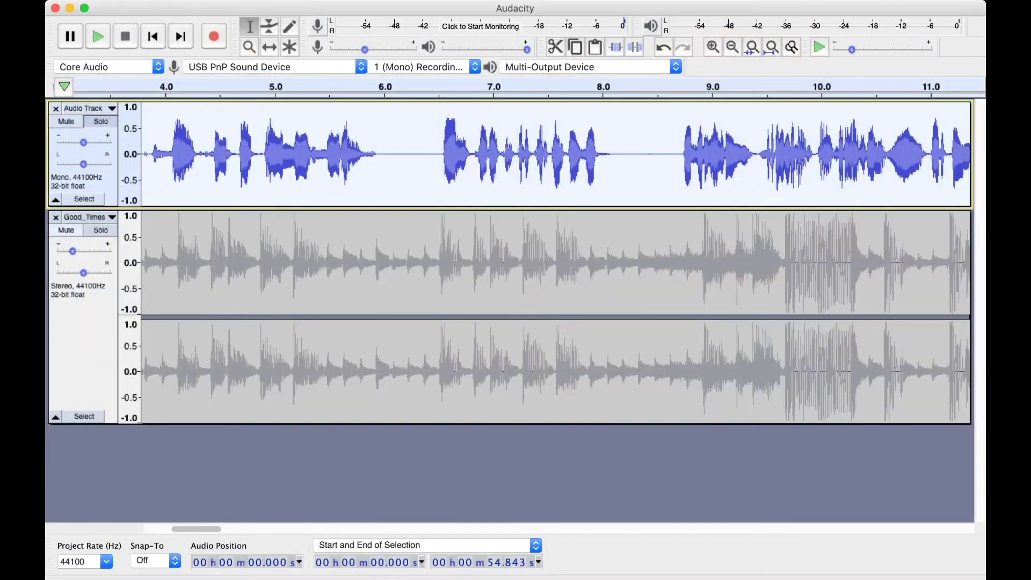
Bring the Good_Times music back into the mix at a slightly lower gain and play it with the voice from the beginning
click(66, 230)
click(153, 36)
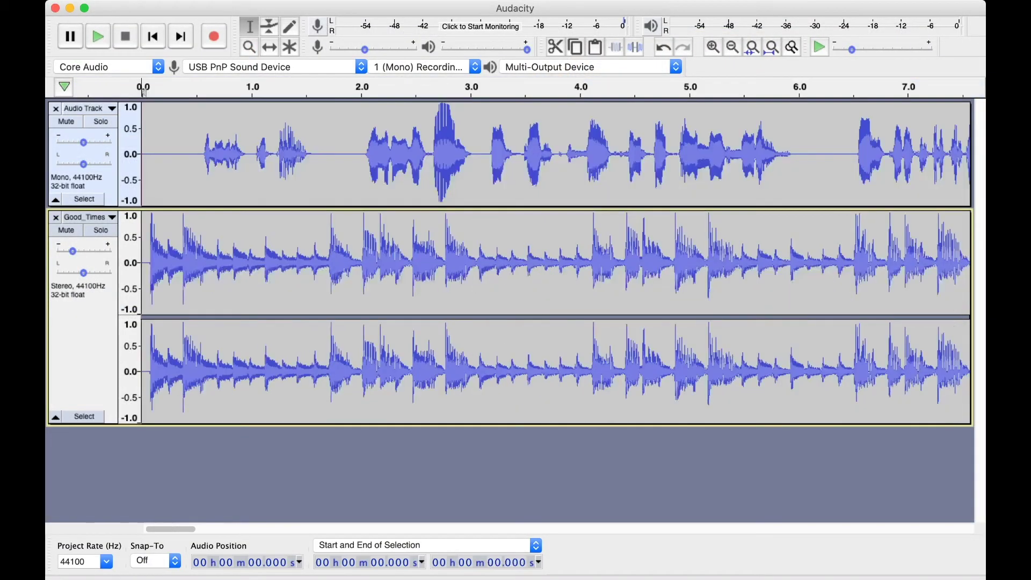
key(space)
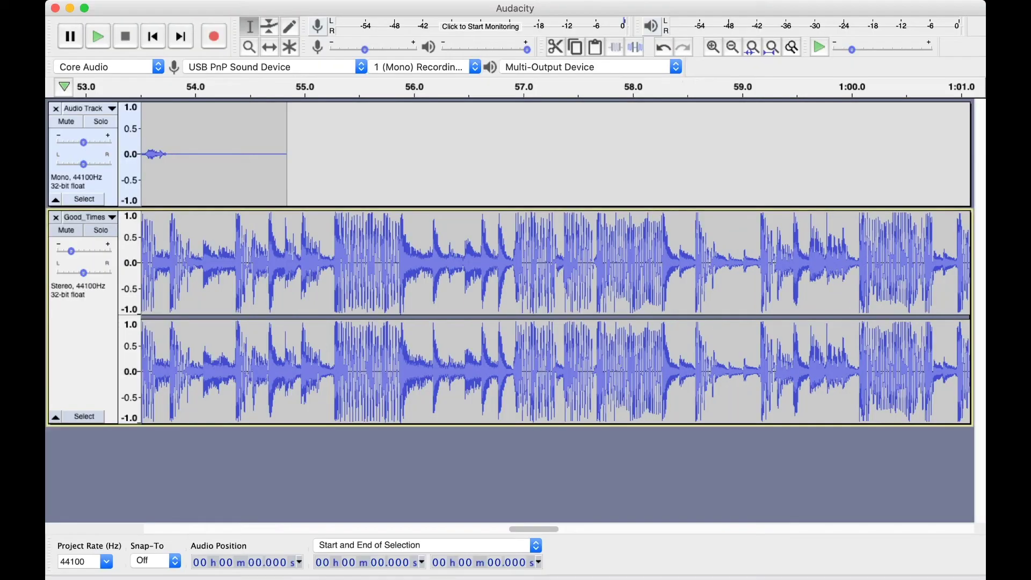
key(Home)
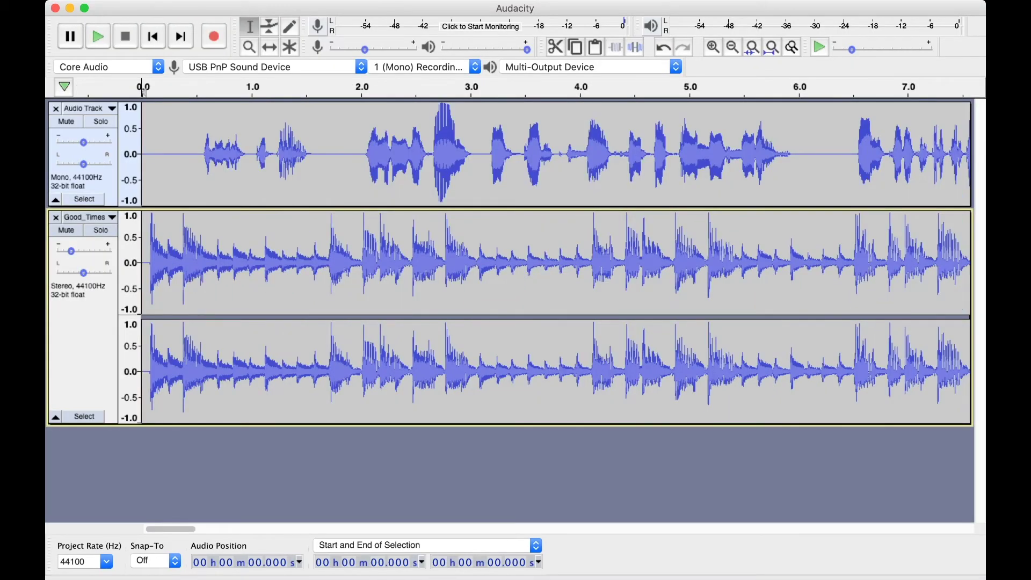
key(space)
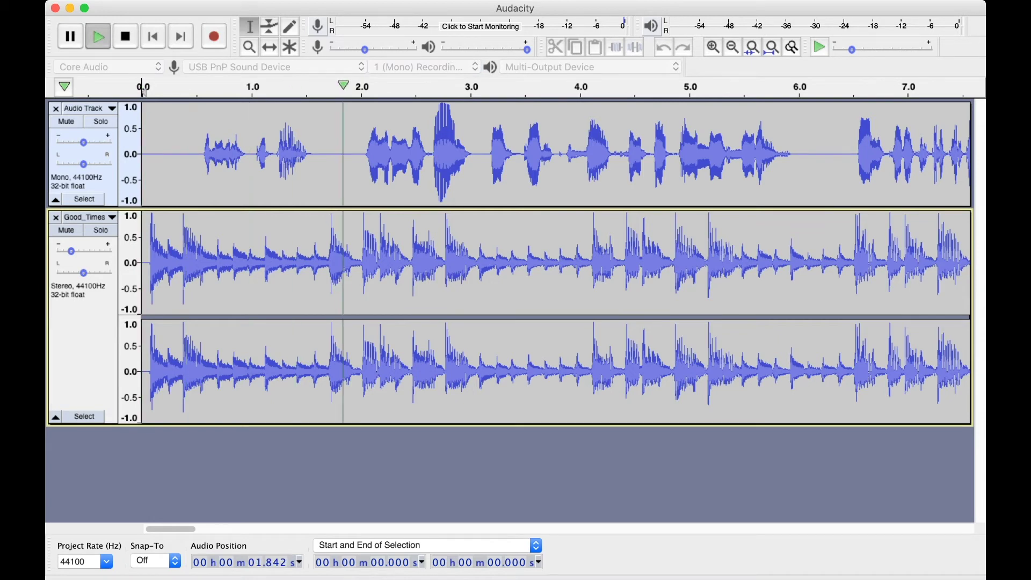
key(space)
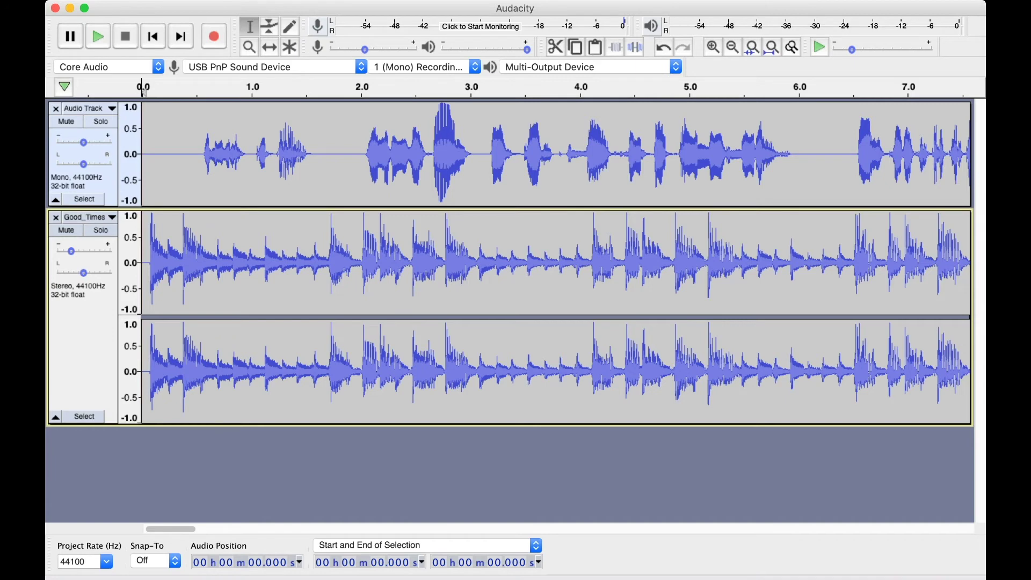
Duck the music under the voice, keeping only about the first 0.6 s at full level, and play the mix from the beginning
drag(205, 264, 142, 264)
drag(207, 263, 142, 263)
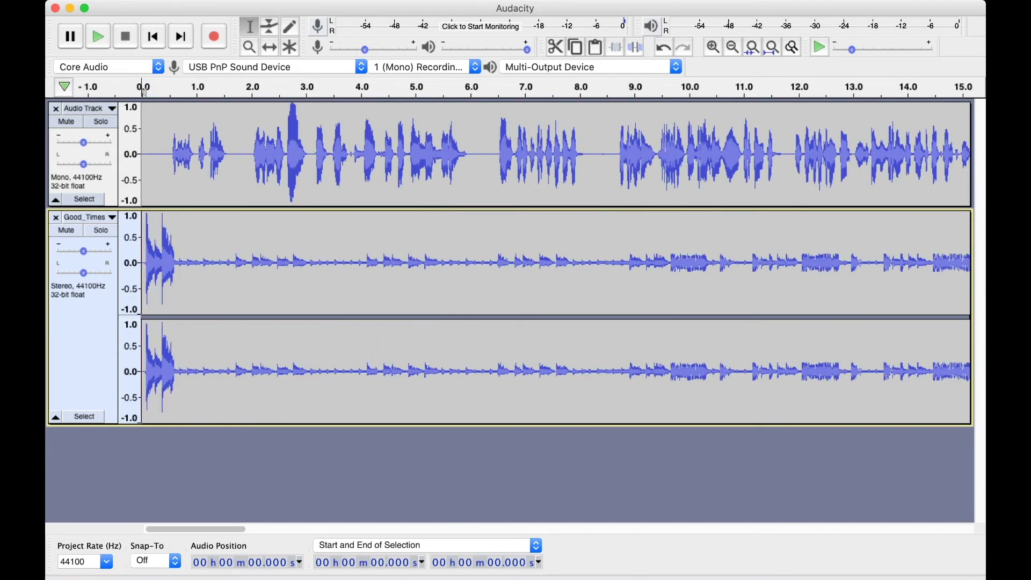
key(Home)
key(space)
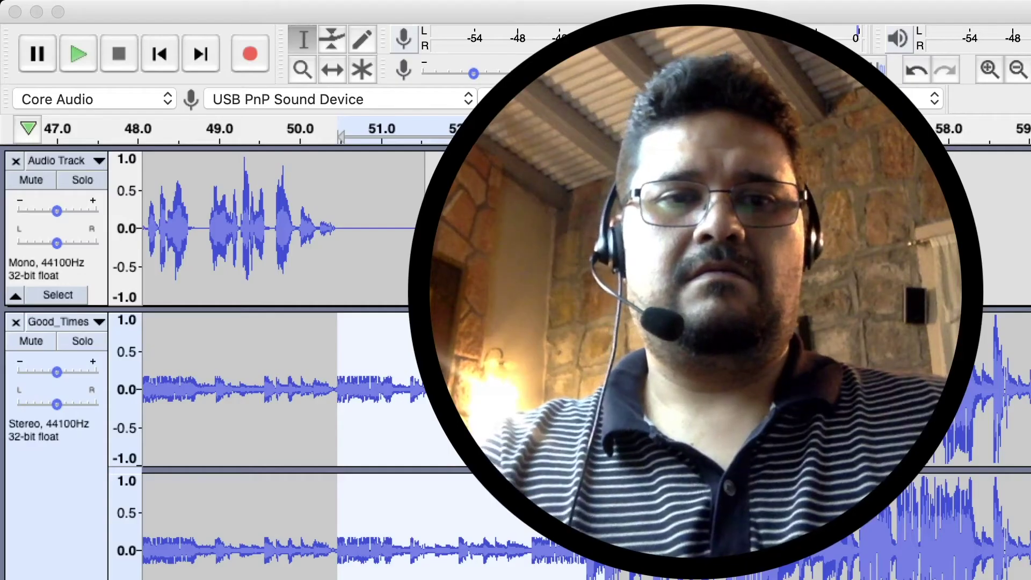
Adjust the music's ending to swell at about 50.5 s and stop at about 53.5 s, and listen to the closing section
key(super+r)
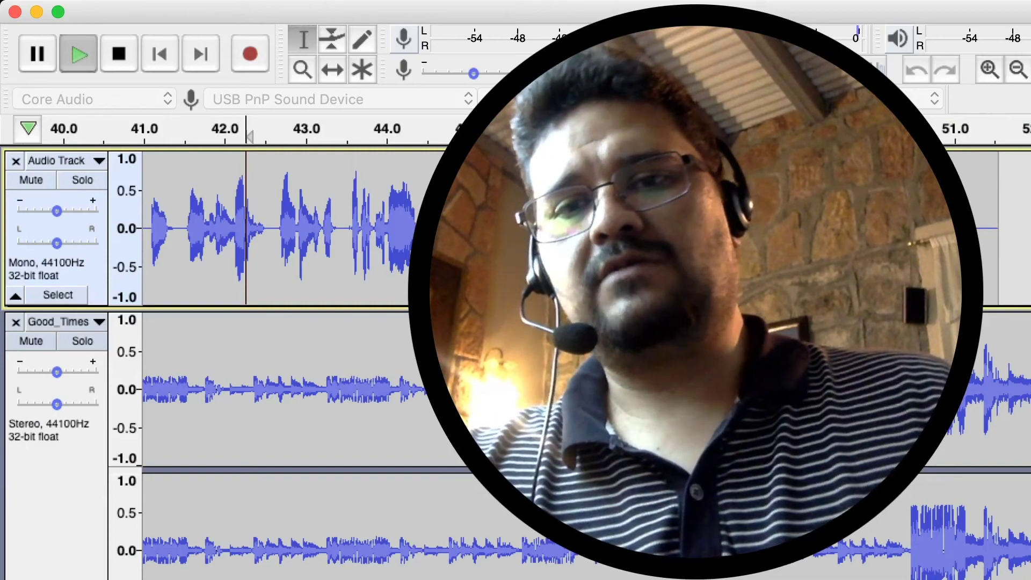
key(space)
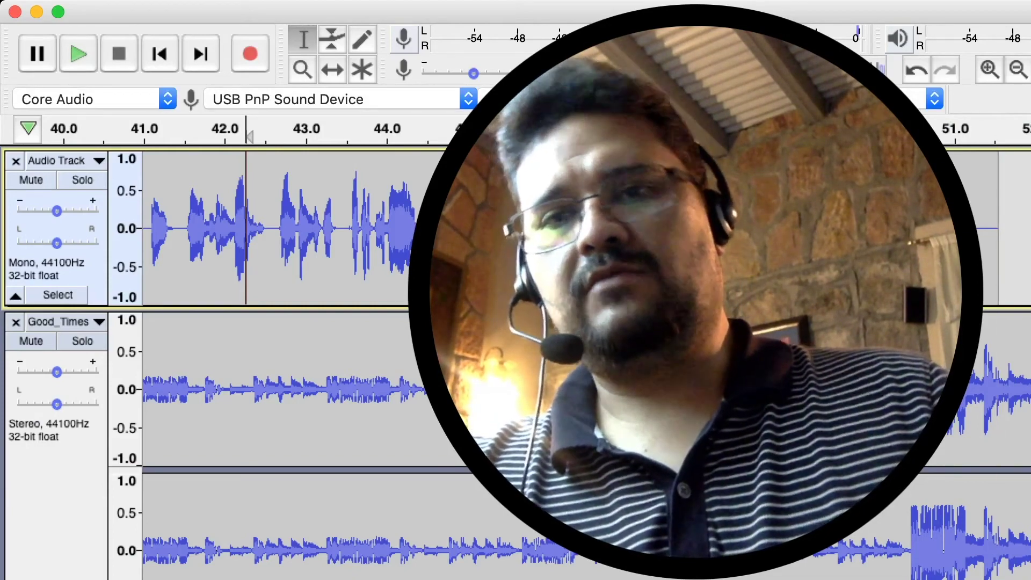
click(695, 390)
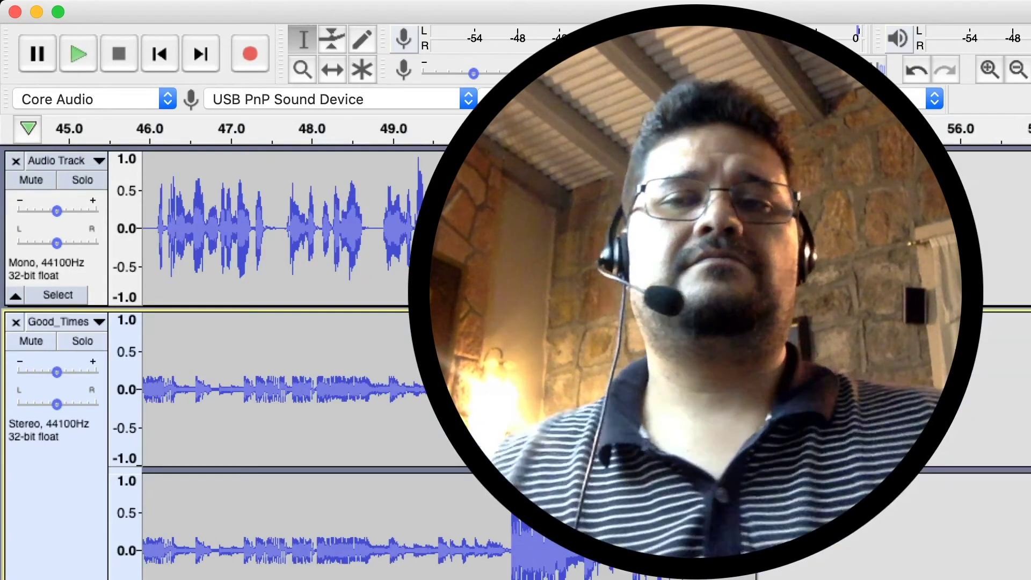
click(194, 389)
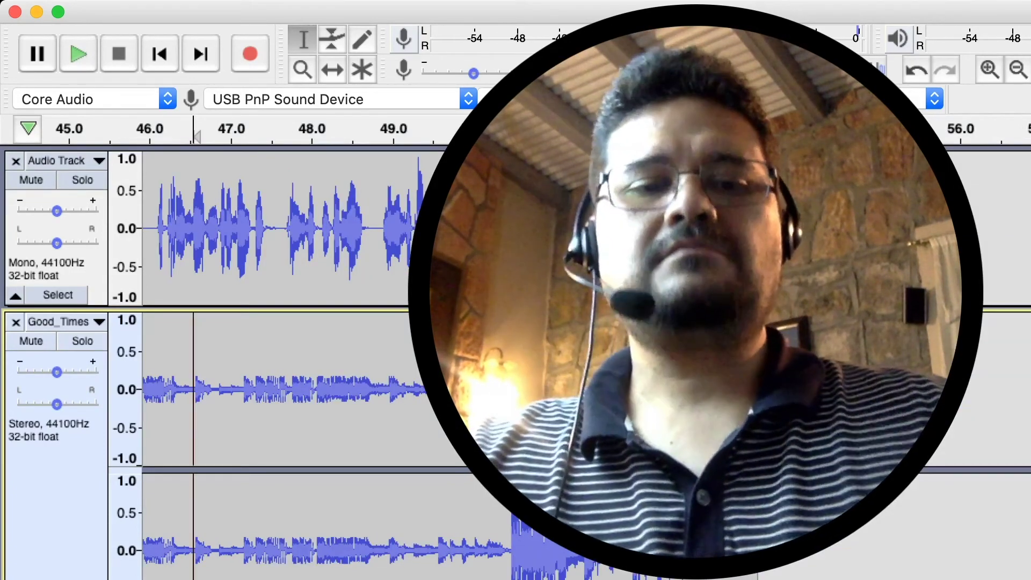
key(space)
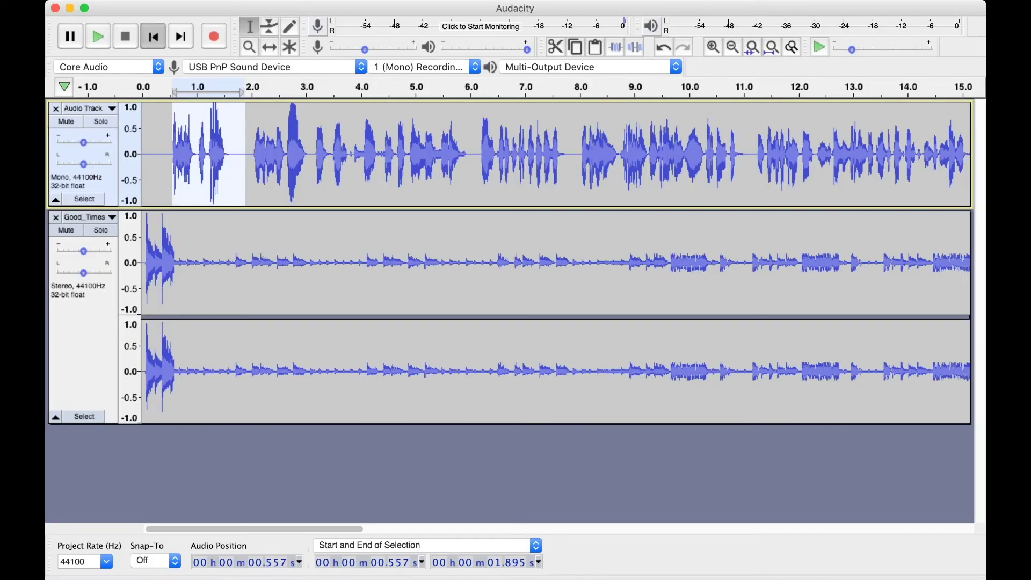
Play the opening of the mix for about three seconds to check the louder first words of the voice
key(Home)
key(space)
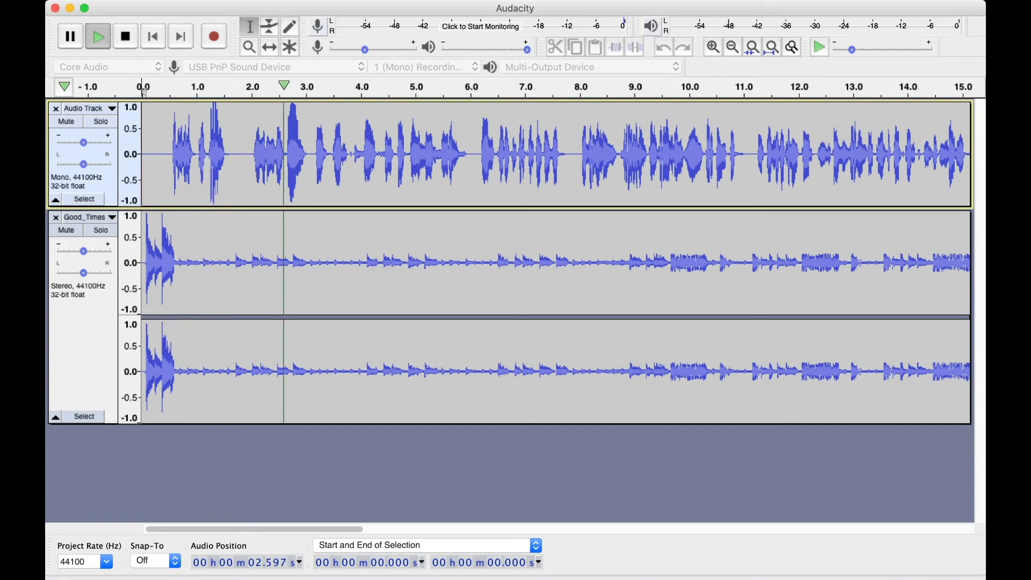
key(space)
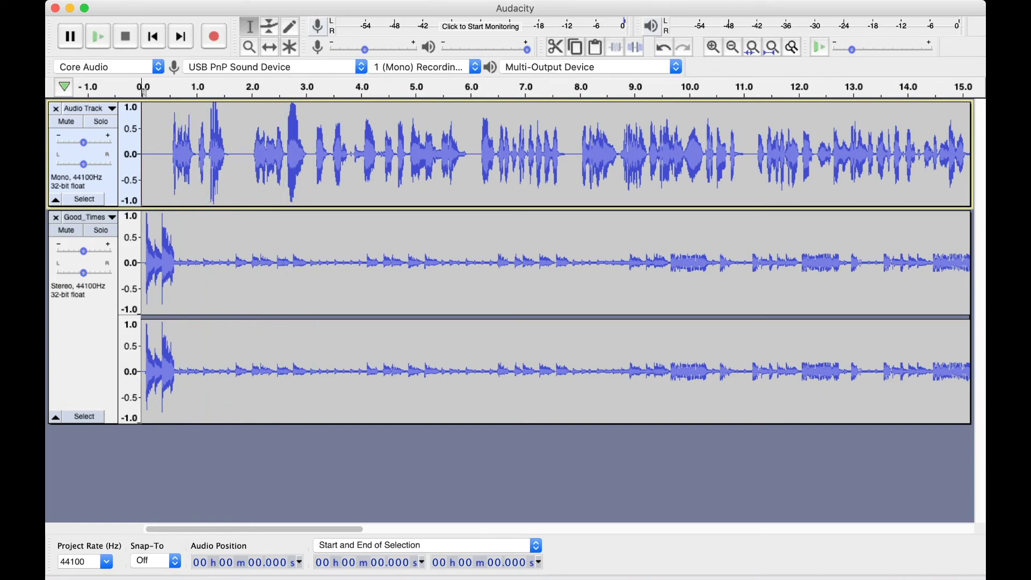
Select the whole mix, start its audio export, and enter the artist's full name in the metadata tags
key(super+a)
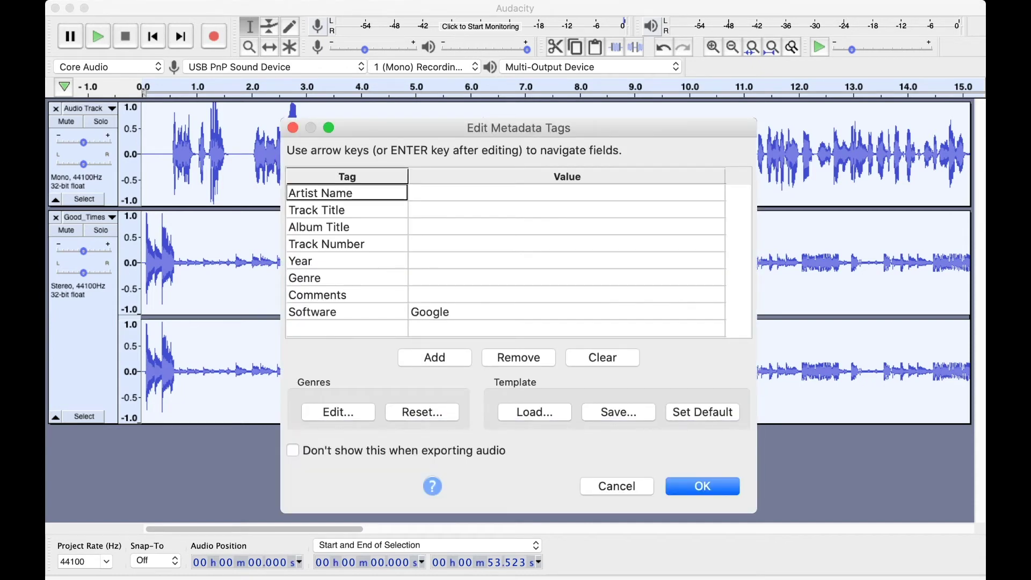
click(567, 192)
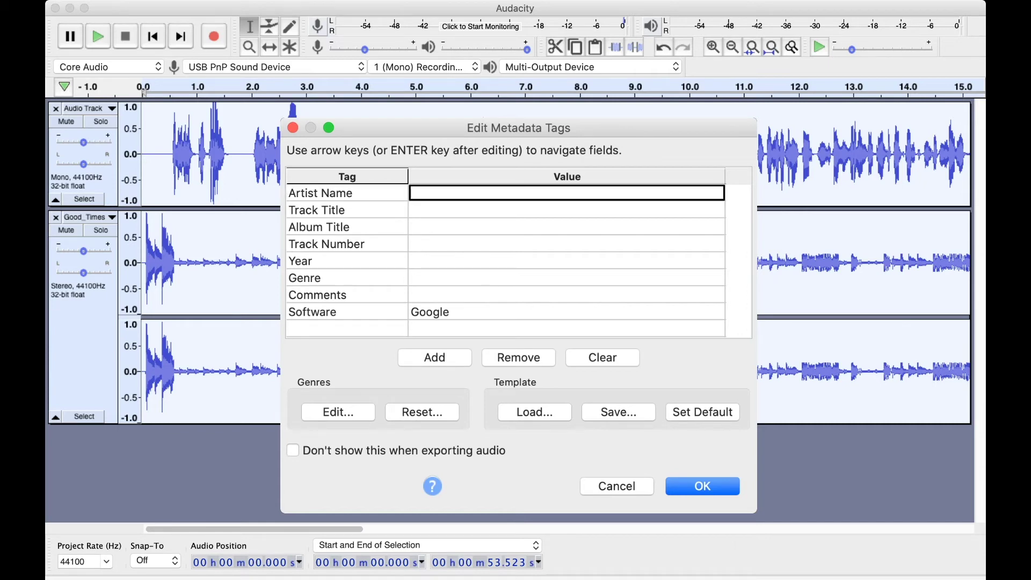
text(Jo)
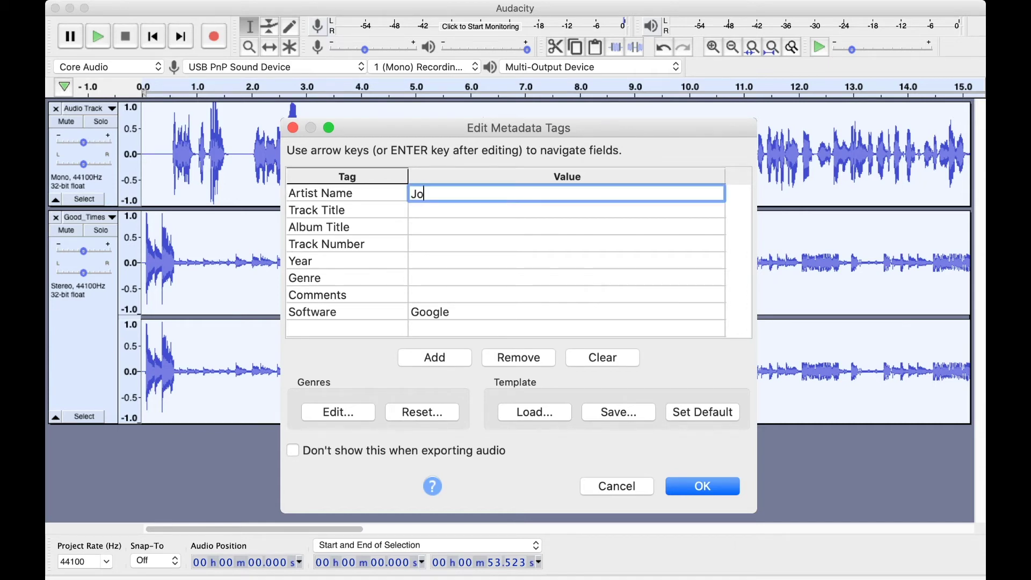
text(se Luis DUron)
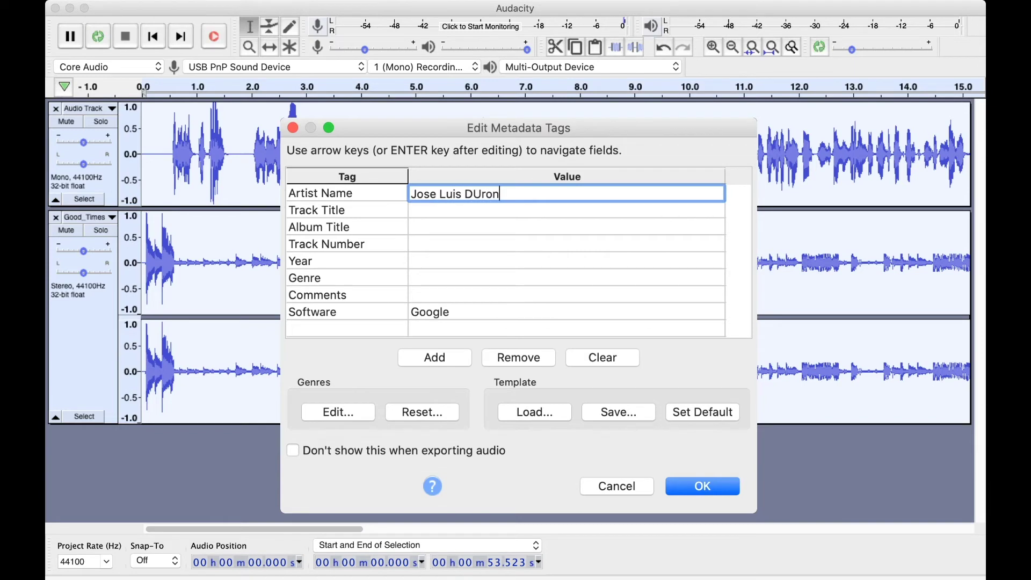
key(Left)
key(BackSpace)
text(u)
key(Return)
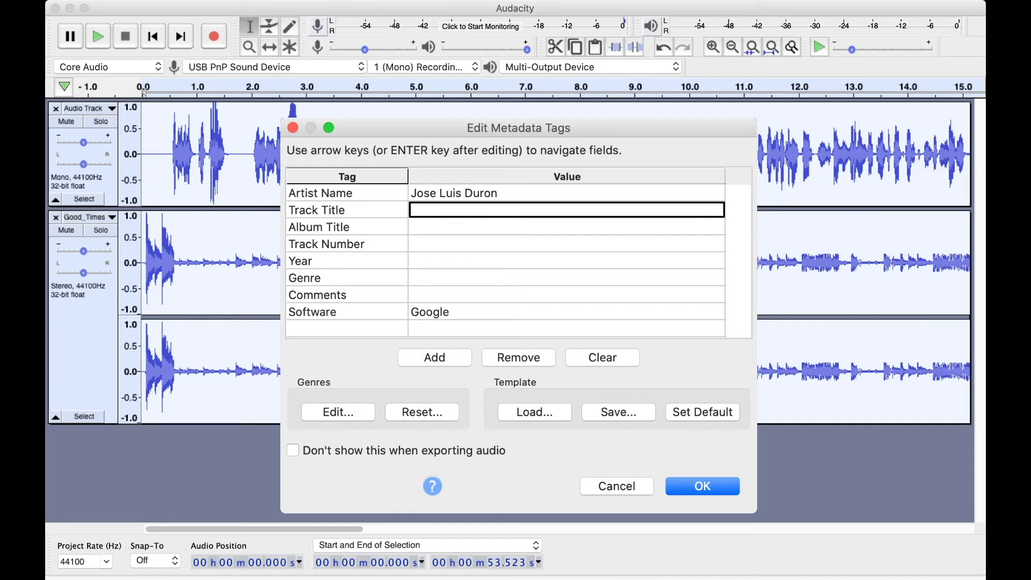
Set the track title in the metadata tags to "Episodio Prueba Tutorial"
text(Episo)
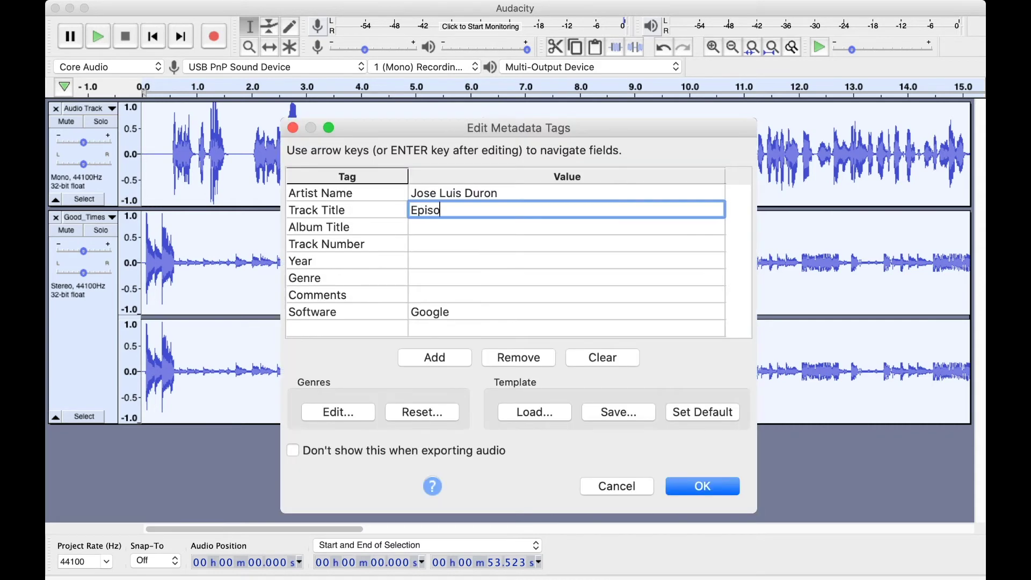
text(dio Prueba Tutorial)
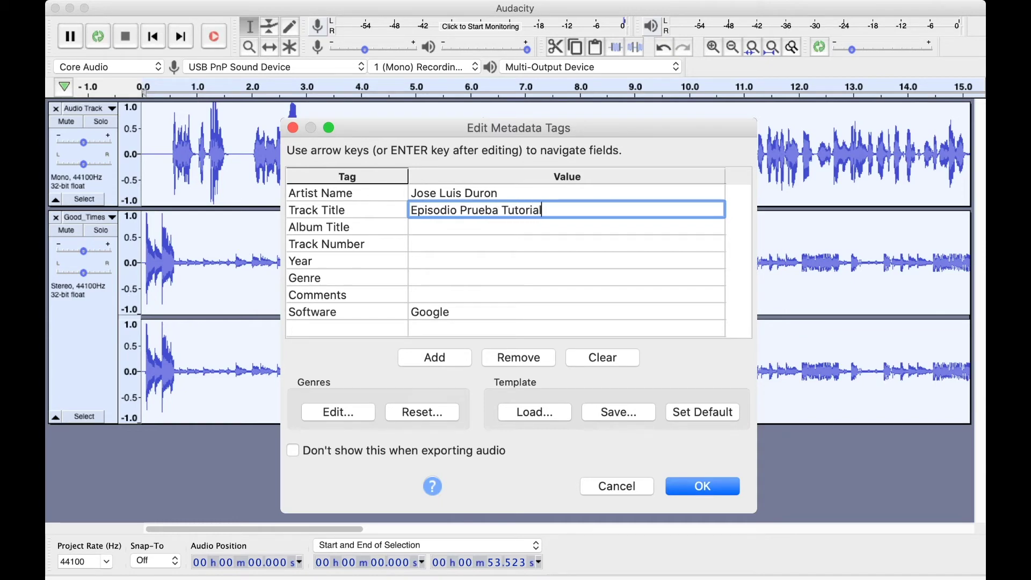
key(Return)
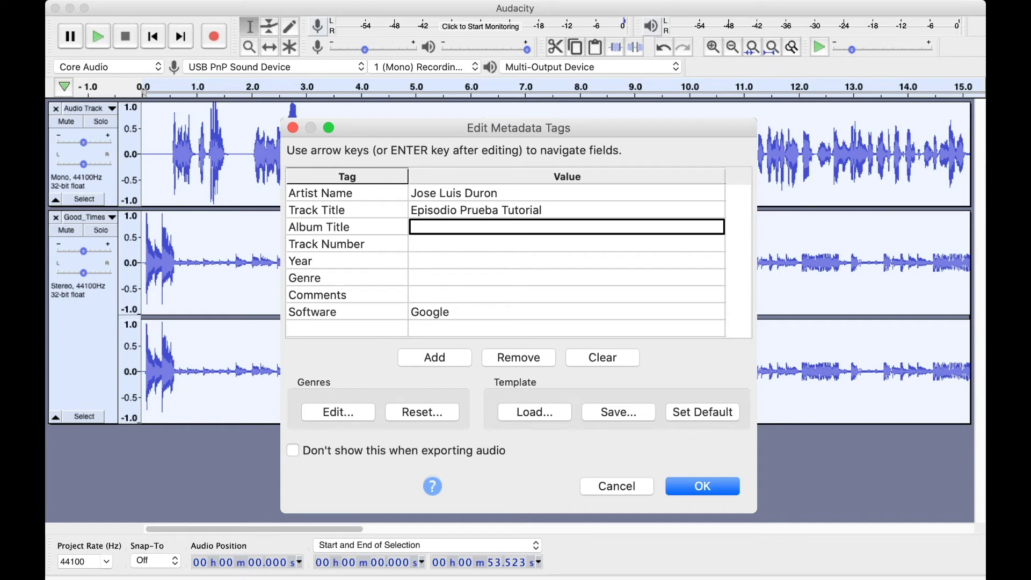
Set the album title in the metadata tags to the podcast's name, "PodCast de" followed by the host's name
key(shift)
text(Po)
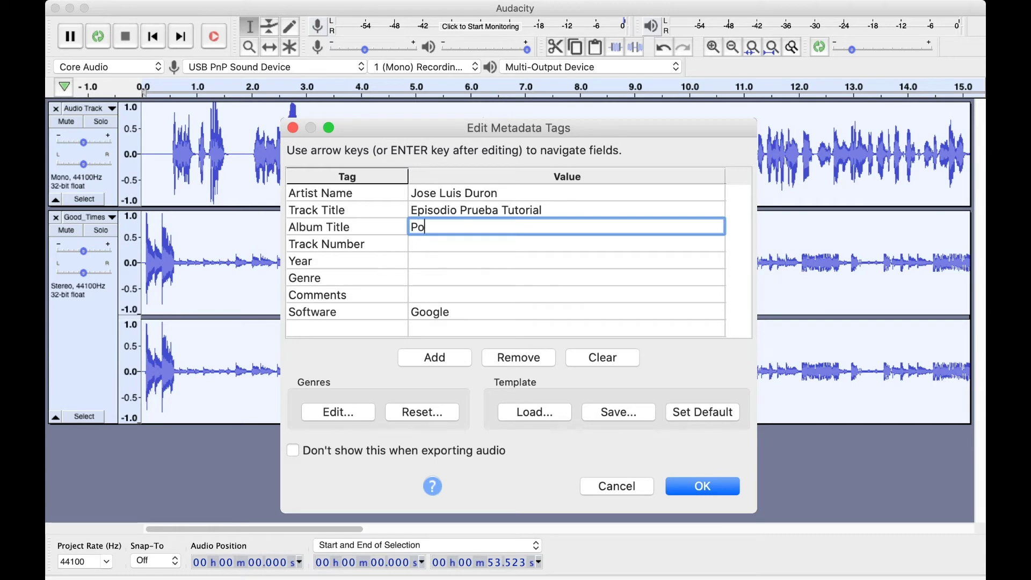
text(dCast d)
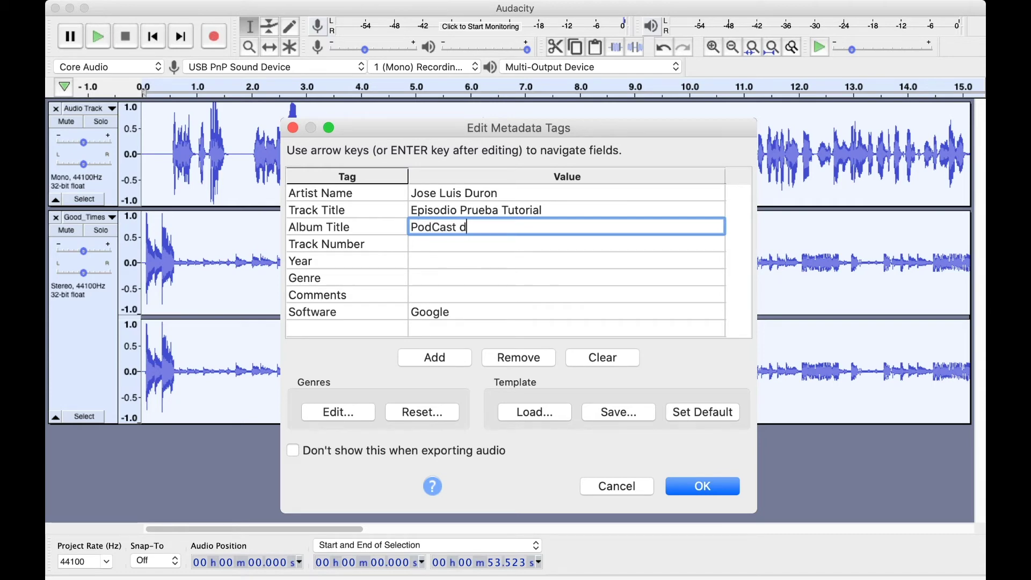
text(e JLDuron)
key(Return)
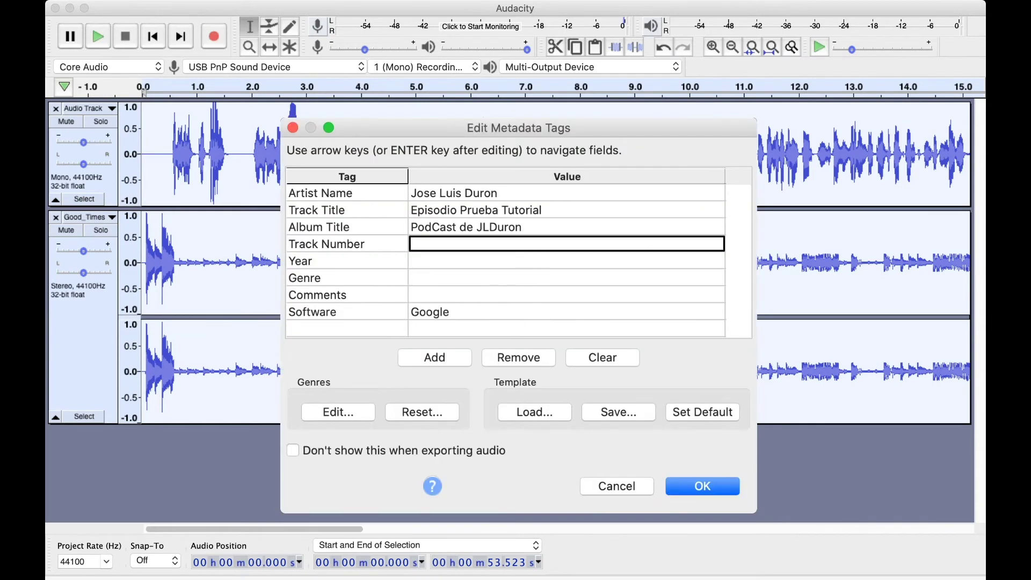
Set the track number to 013, the year to 2020 and the genre to "PodCast" in the metadata tags
text(013)
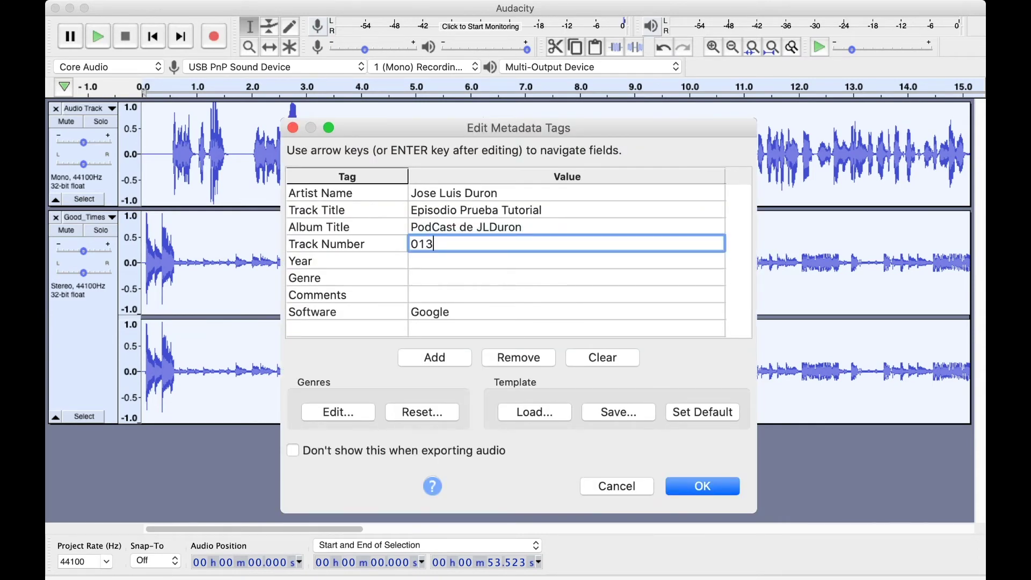
key(Return)
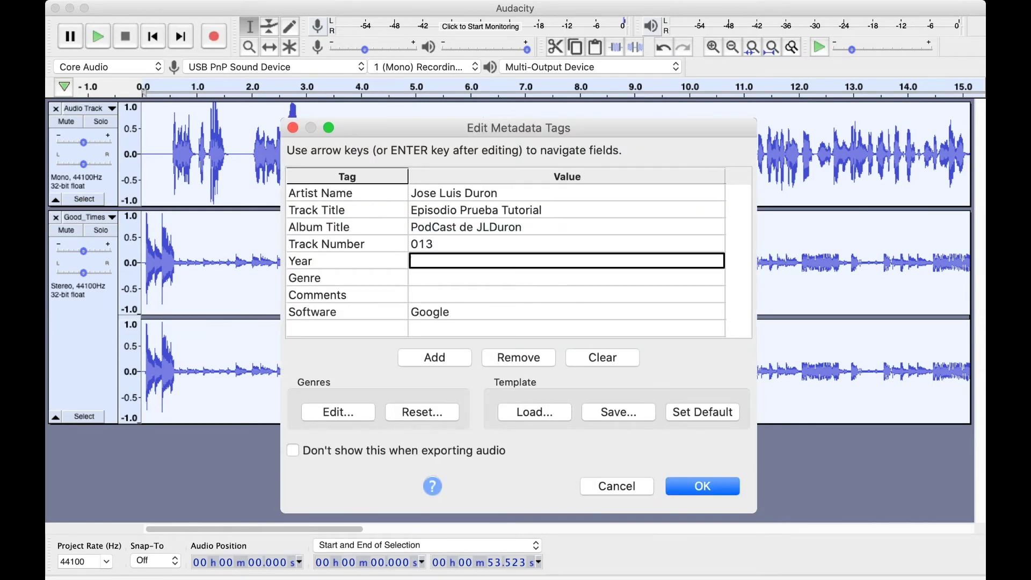
text(2020)
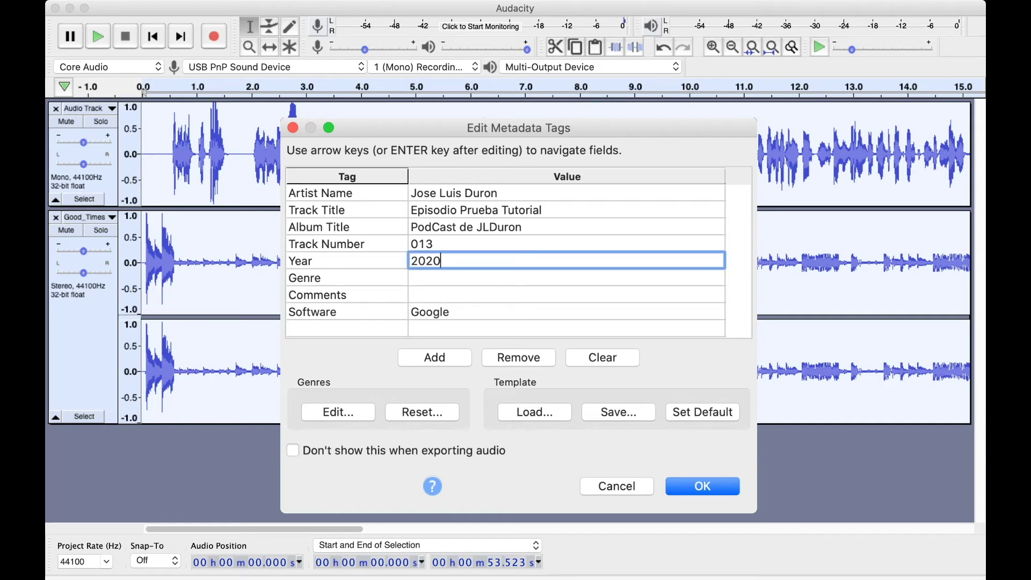
key(Return)
text(Pod)
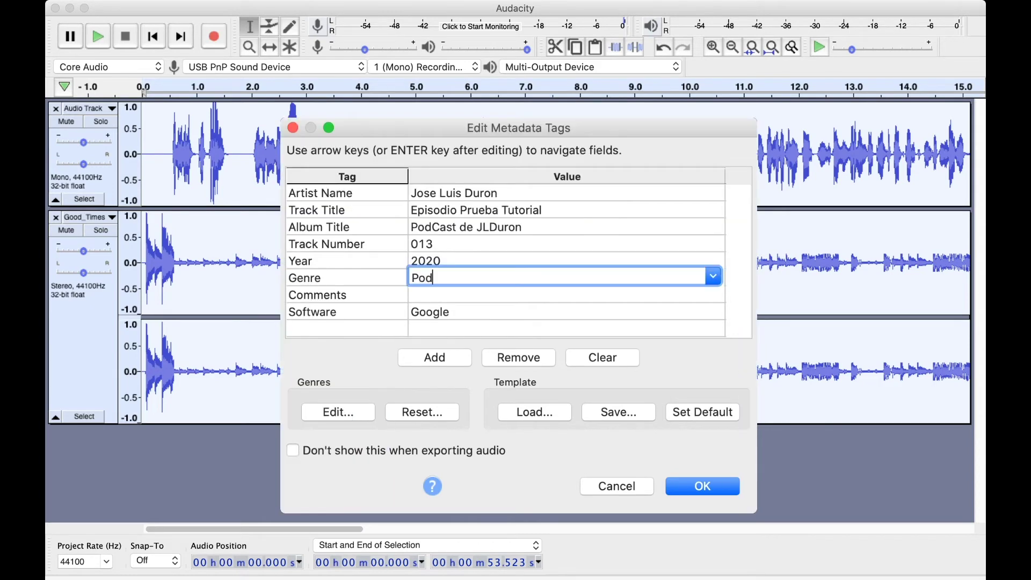
text(Cast)
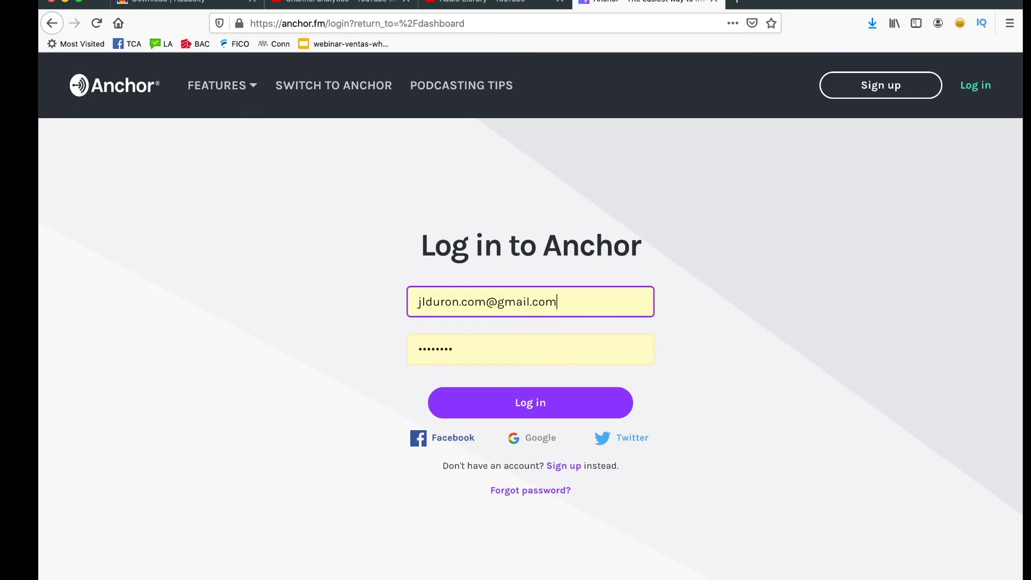
Switch to Anchor in the browser, log in to the podcast account and start a new episode
key(Return)
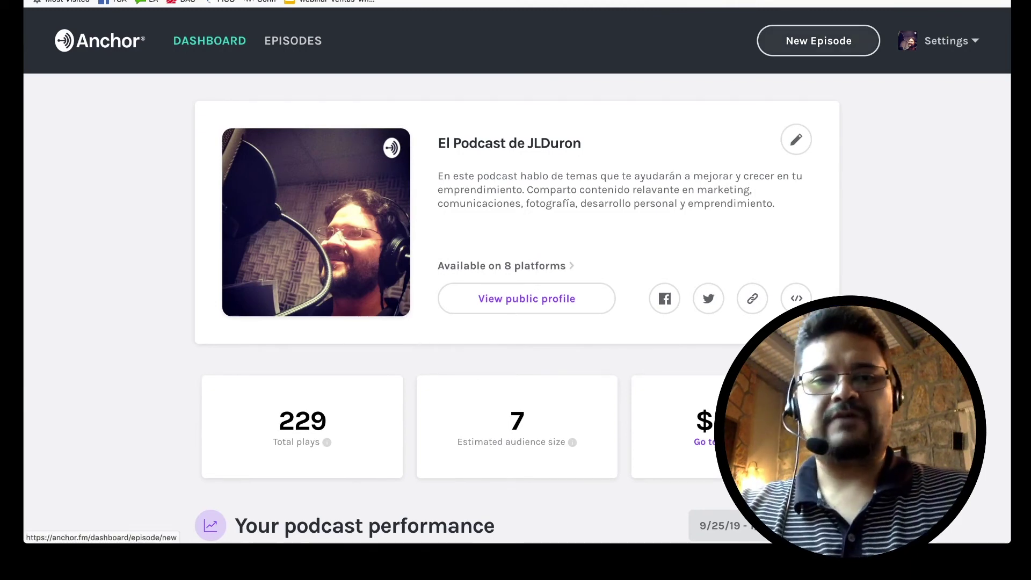
click(819, 41)
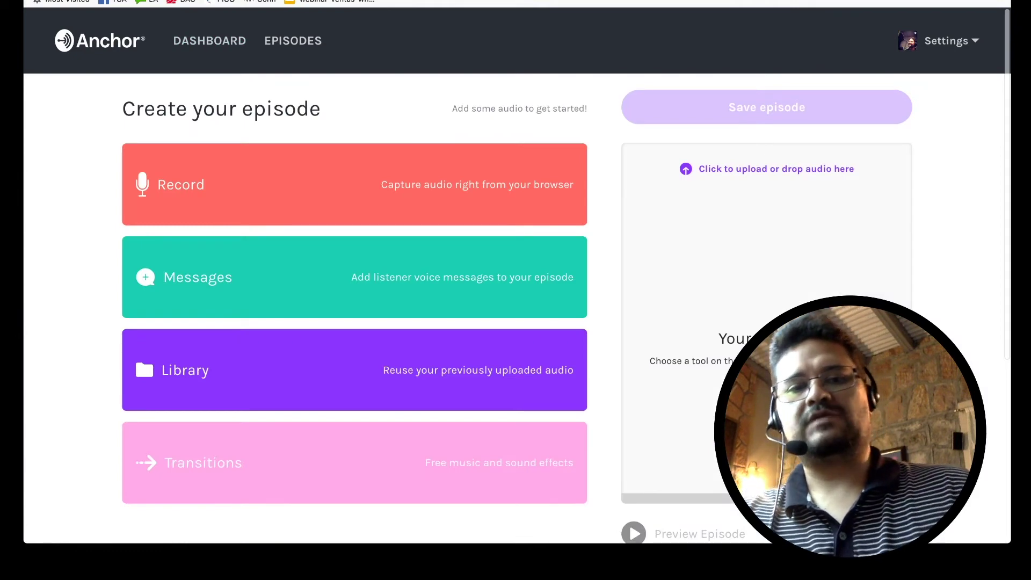